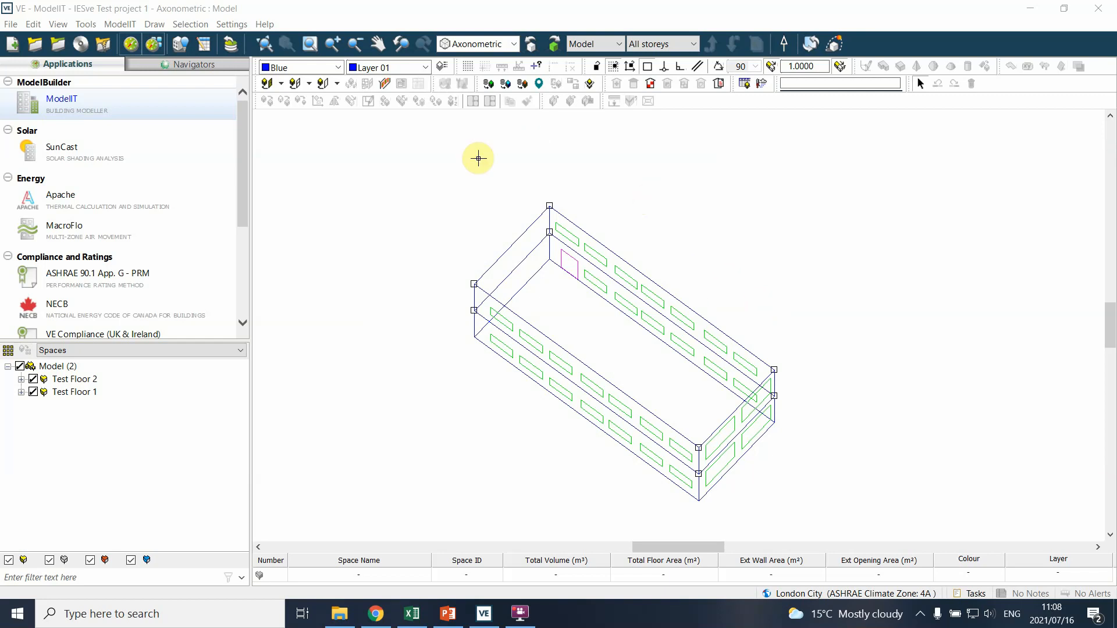
pyautogui.moveTo(422, 199); pyautogui.dragTo(411, 174, button='middle')
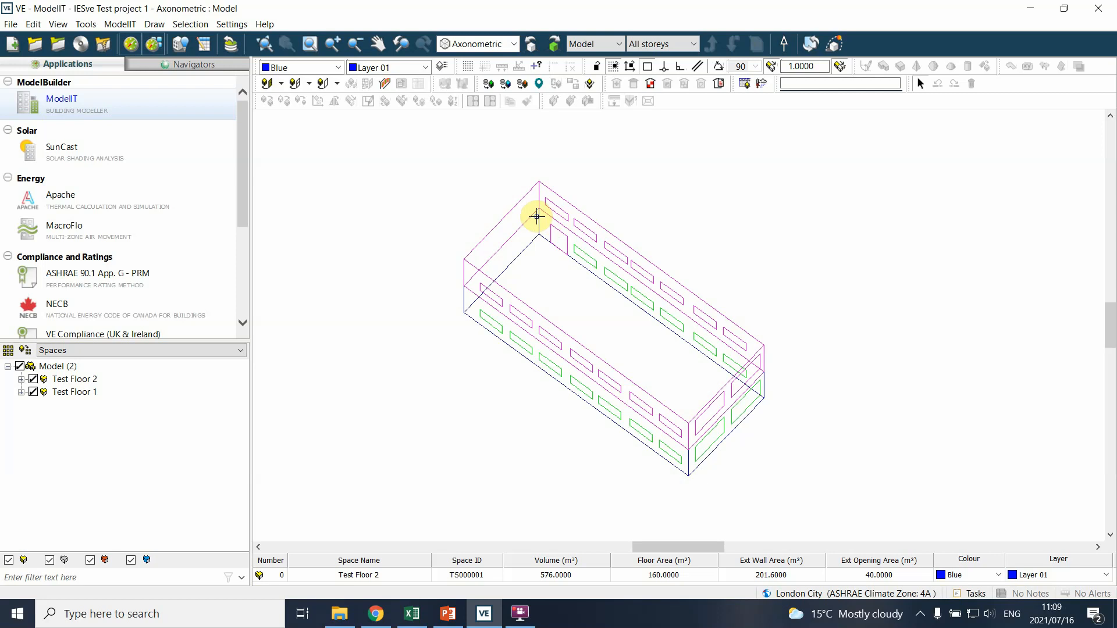
pyautogui.click(481, 195)
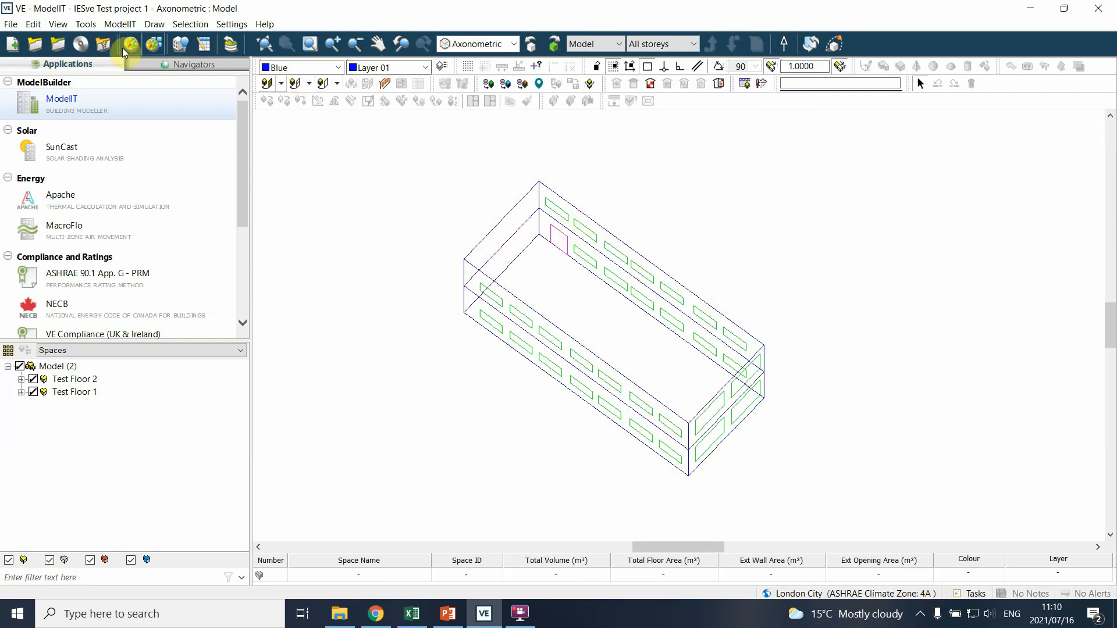
# - Open APlocate and review the project's location and site data, design weather data, simulation weather data and simulation calendar settings
pyautogui.click(85, 25)
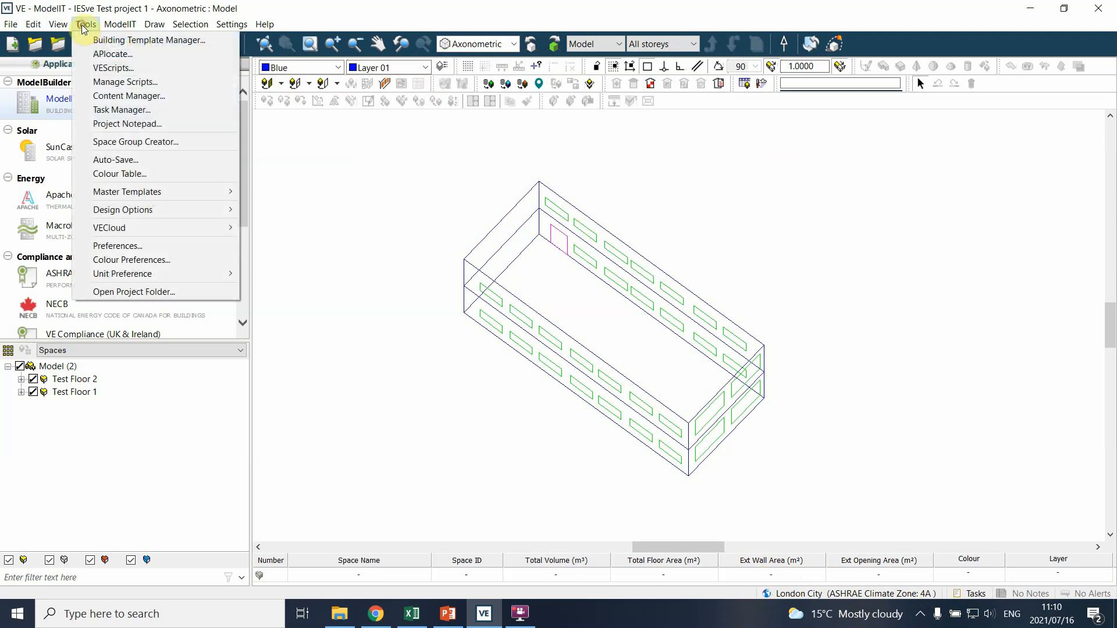
pyautogui.click(101, 54)
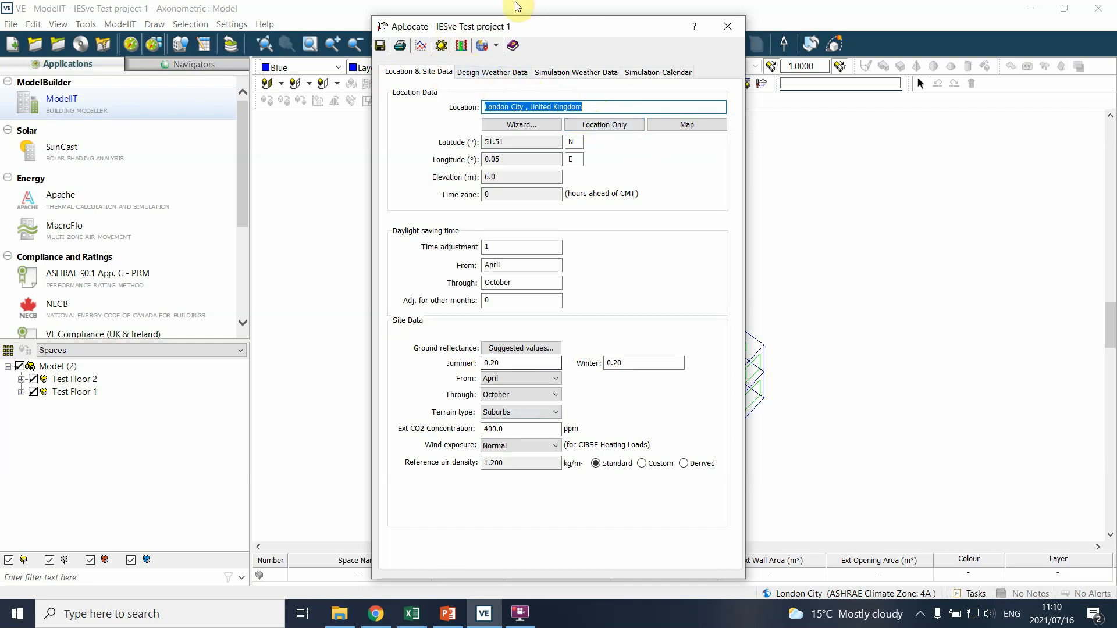
pyautogui.click(491, 72)
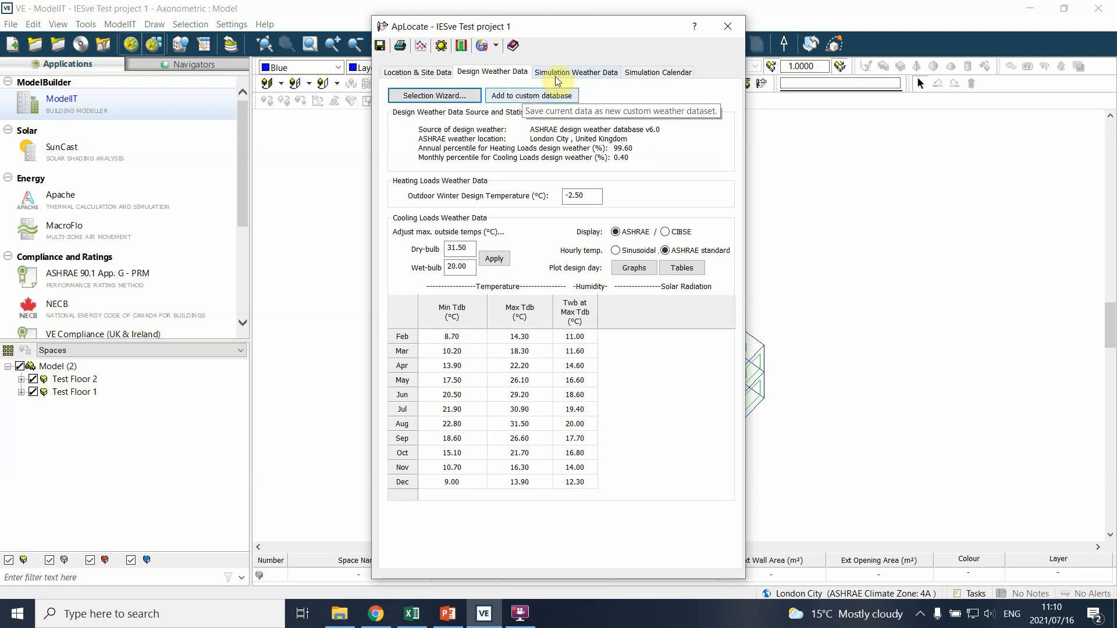
pyautogui.click(576, 71)
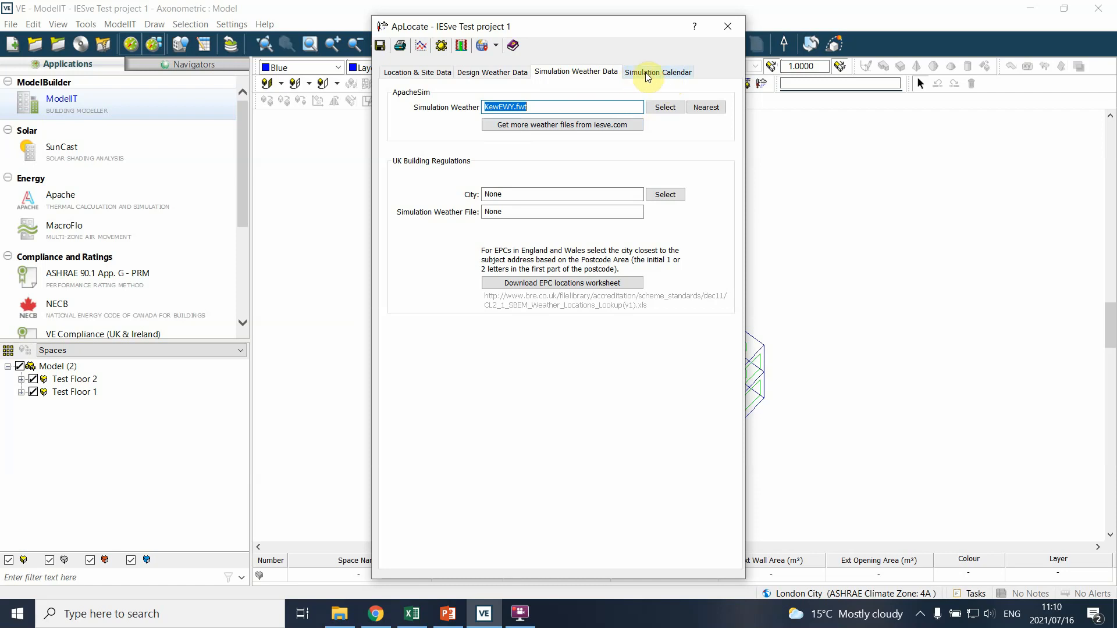
pyautogui.click(663, 73)
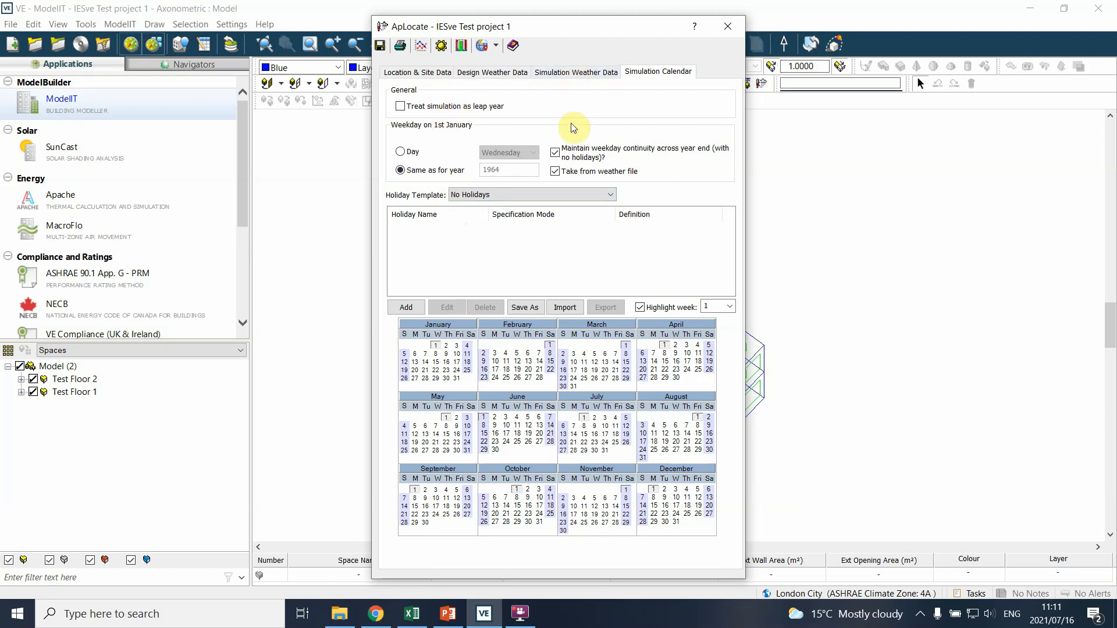
pyautogui.click(582, 72)
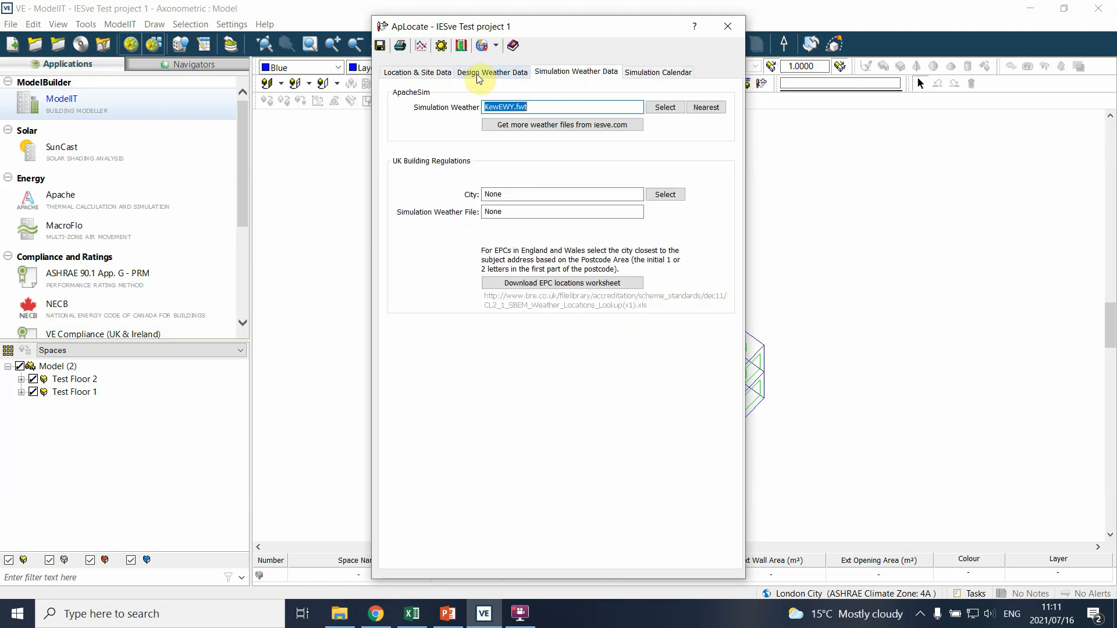
pyautogui.click(478, 72)
pyautogui.click(424, 73)
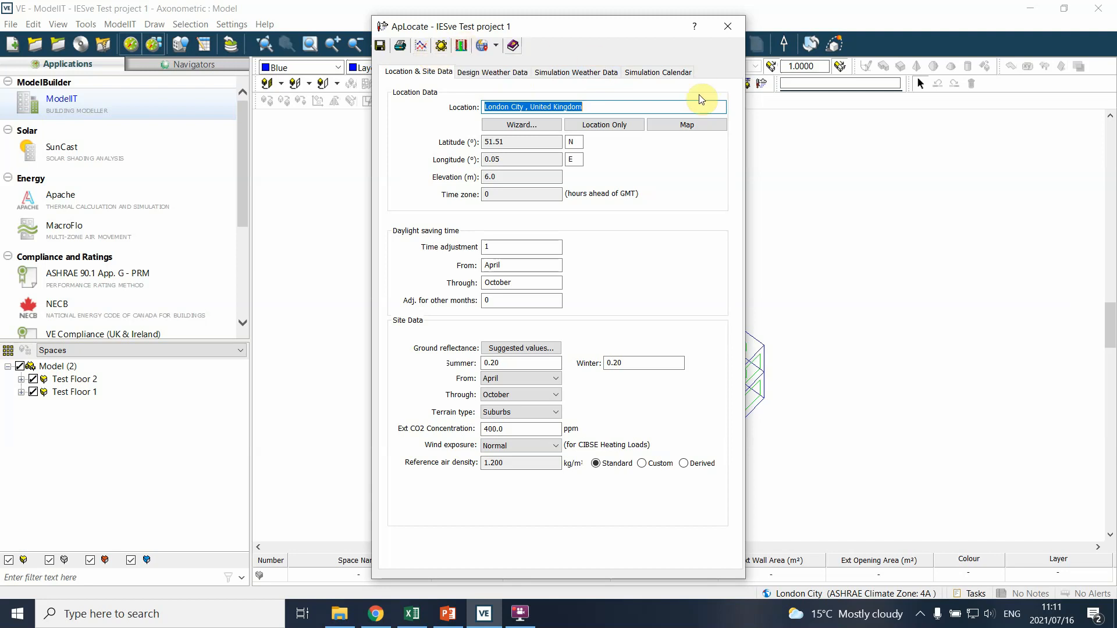
# - In the location-only site selection, set the region to Africa and the country to South Africa
pyautogui.click(595, 131)
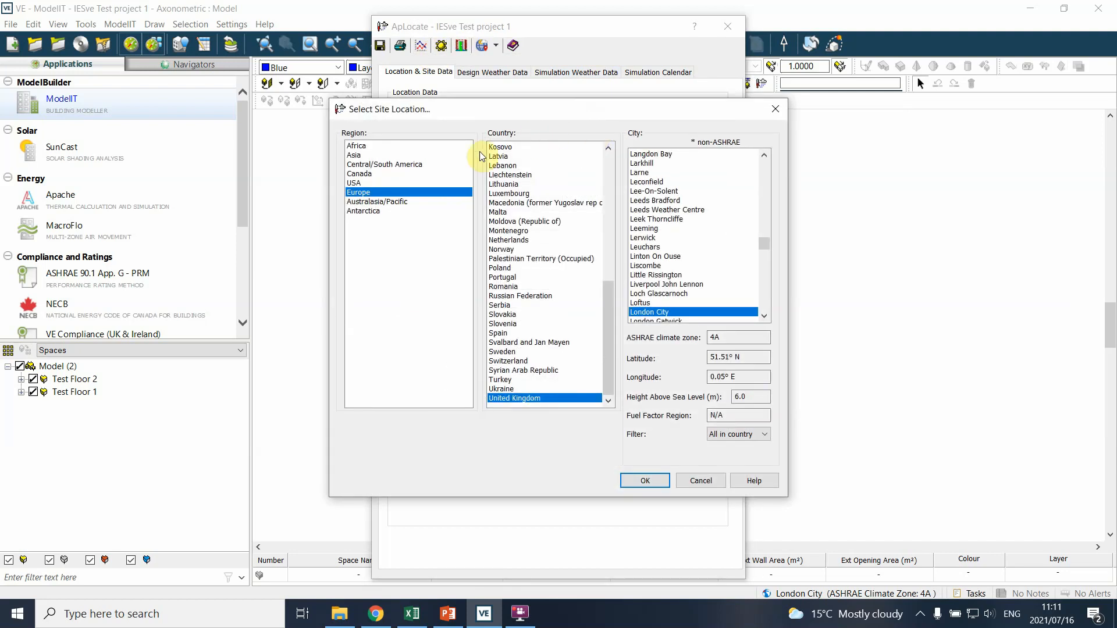
pyautogui.click(699, 480)
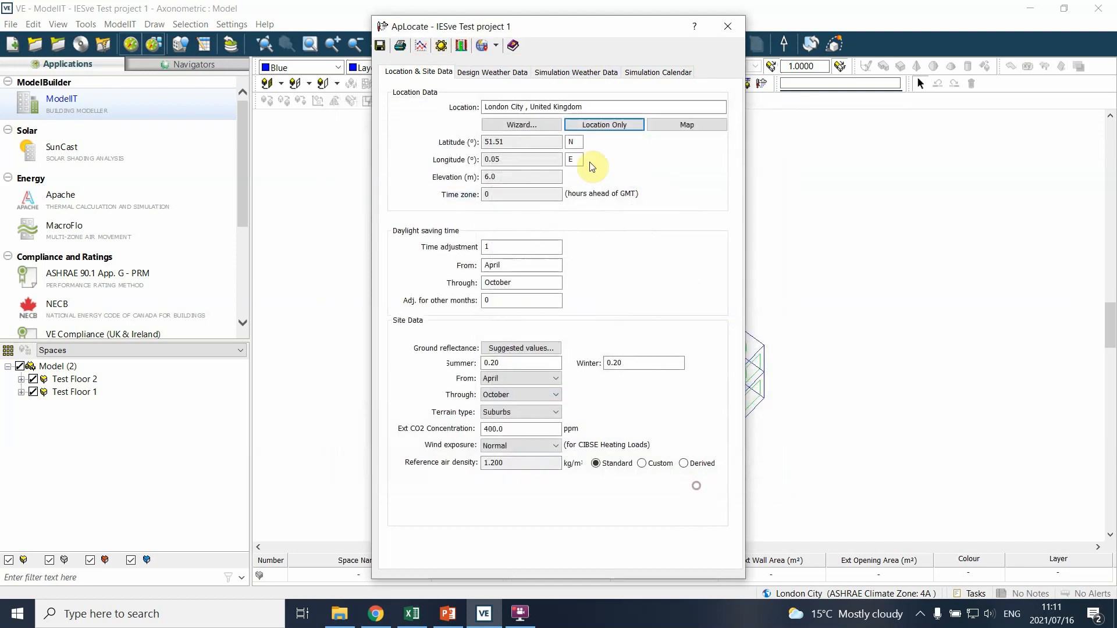
pyautogui.click(593, 126)
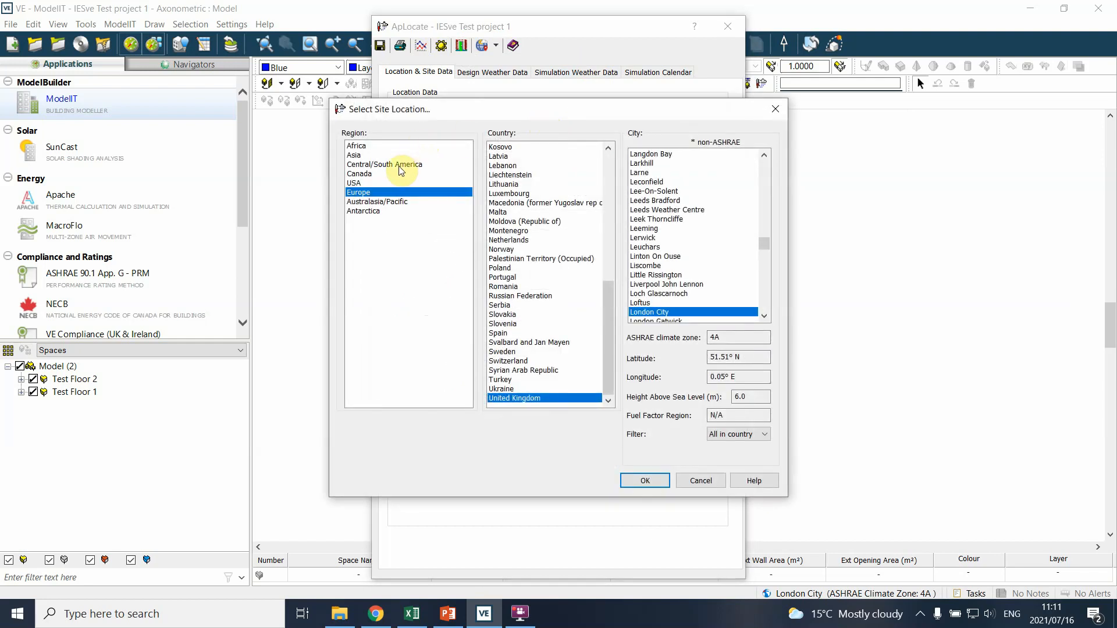
pyautogui.click(358, 146)
pyautogui.scroll(-10, 588, 233)
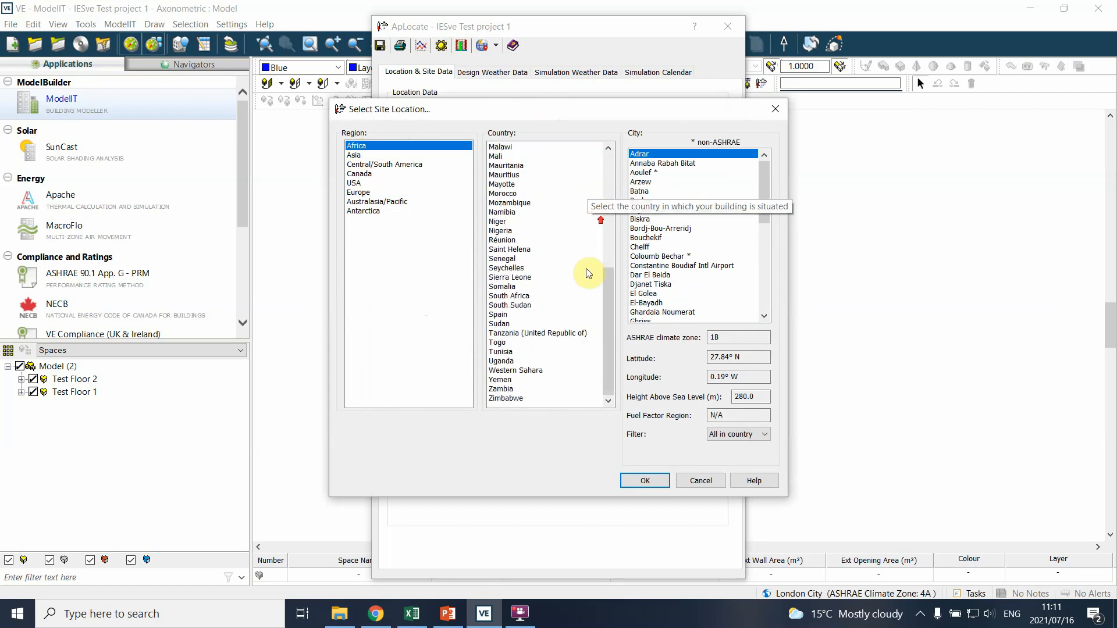
pyautogui.click(519, 297)
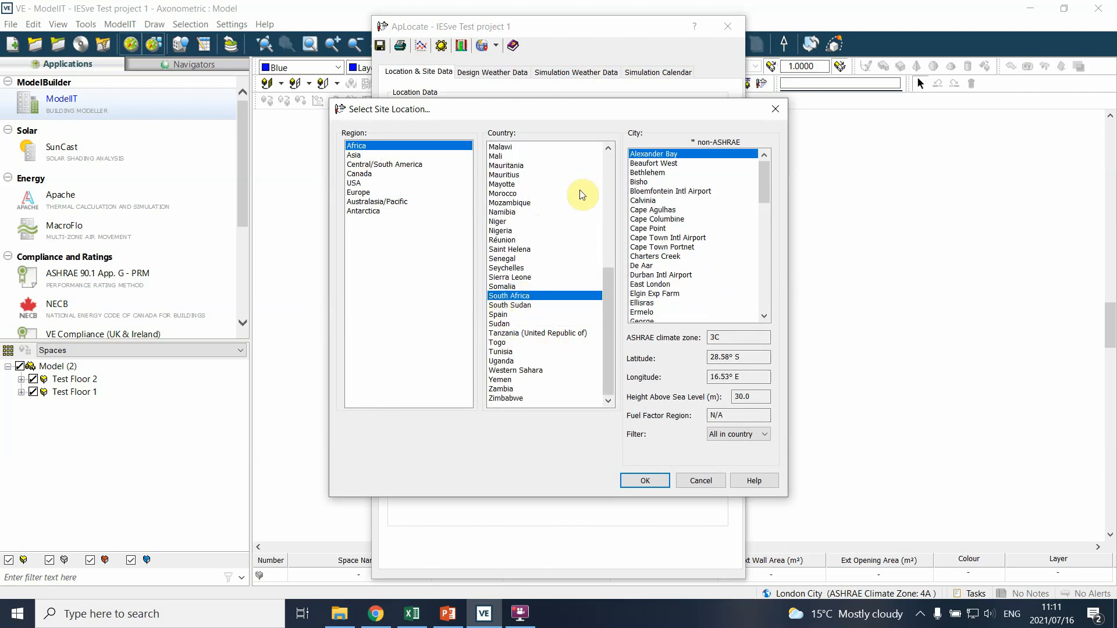
# - Compare several South African cities, then choose Pretoria and apply it as the site location
pyautogui.scroll(-9, 698, 279)
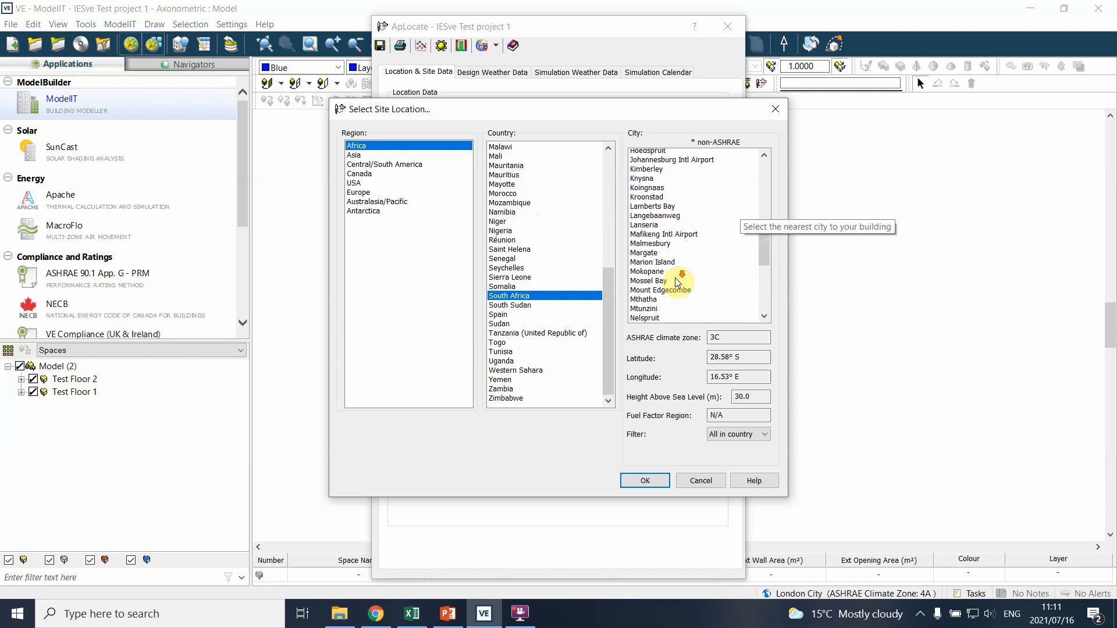
pyautogui.scroll(-7, 678, 283)
pyautogui.click(651, 238)
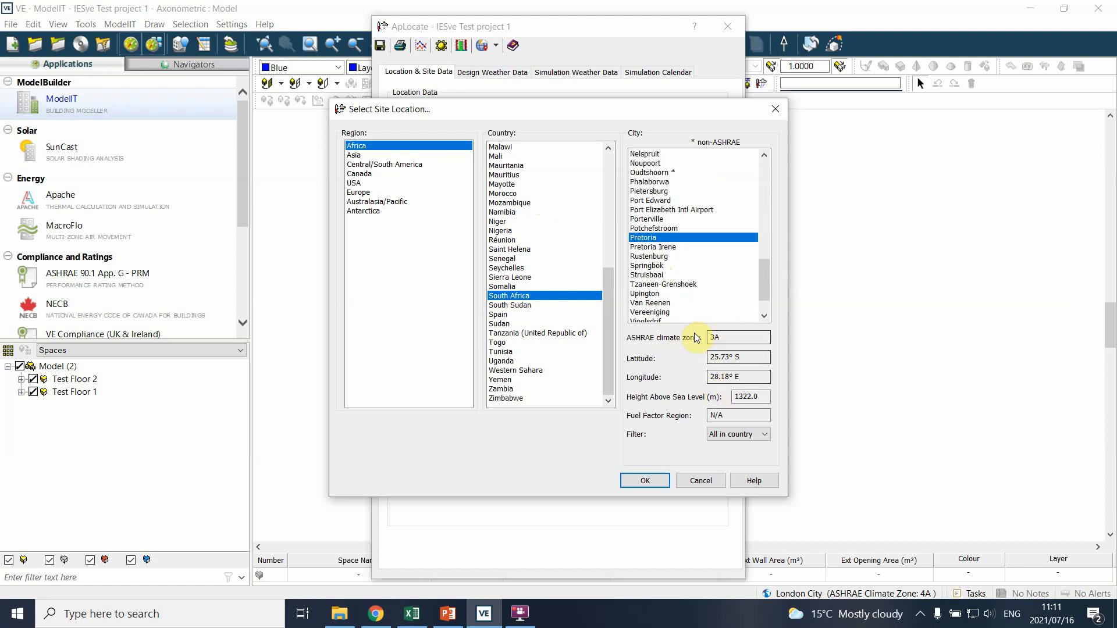
pyautogui.click(657, 303)
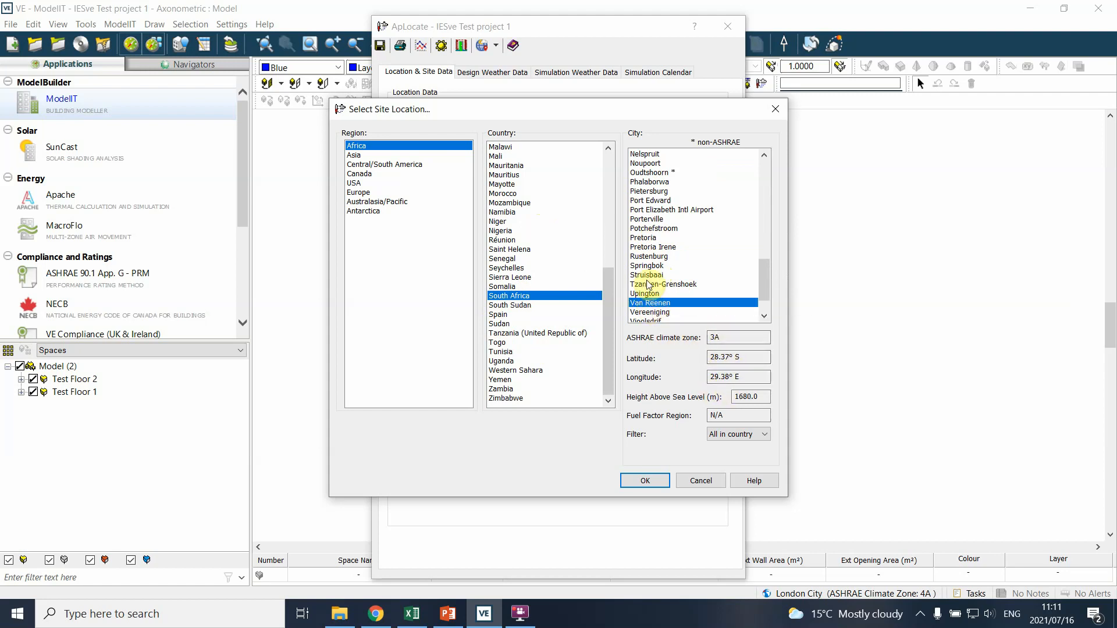
pyautogui.click(649, 191)
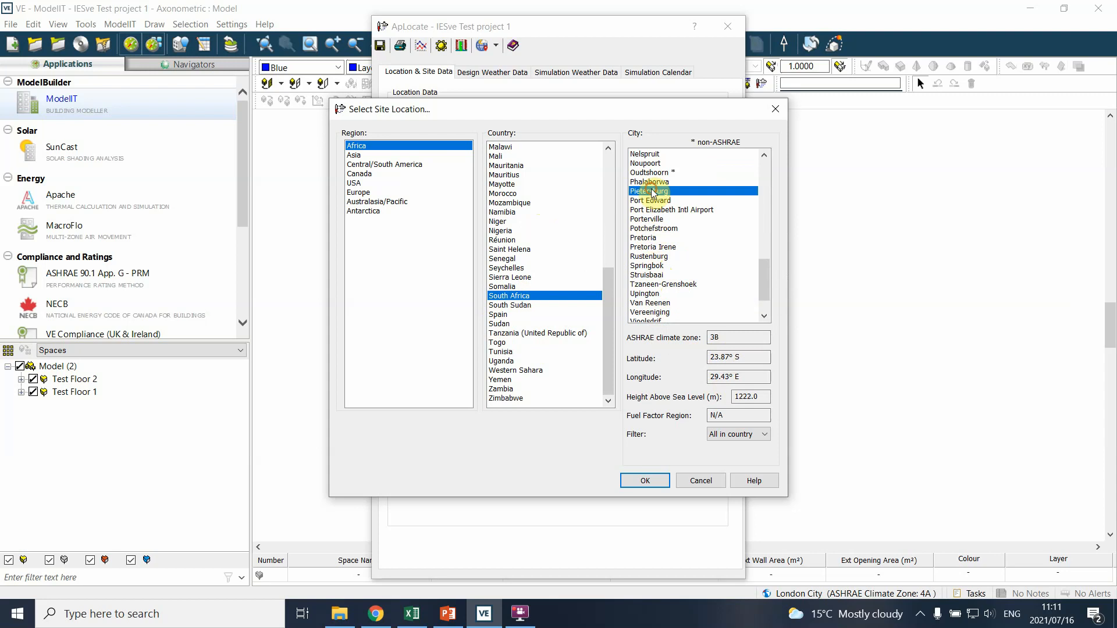
pyautogui.scroll(1, 661, 216)
pyautogui.scroll(3, 660, 212)
pyautogui.click(648, 236)
pyautogui.scroll(-4, 654, 249)
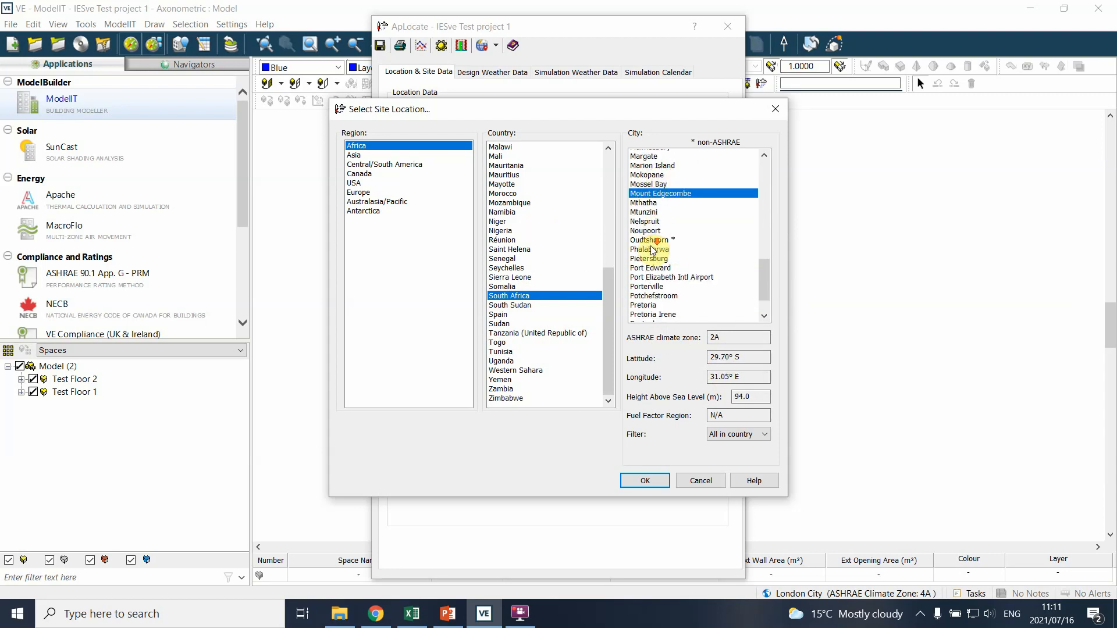
pyautogui.click(651, 241)
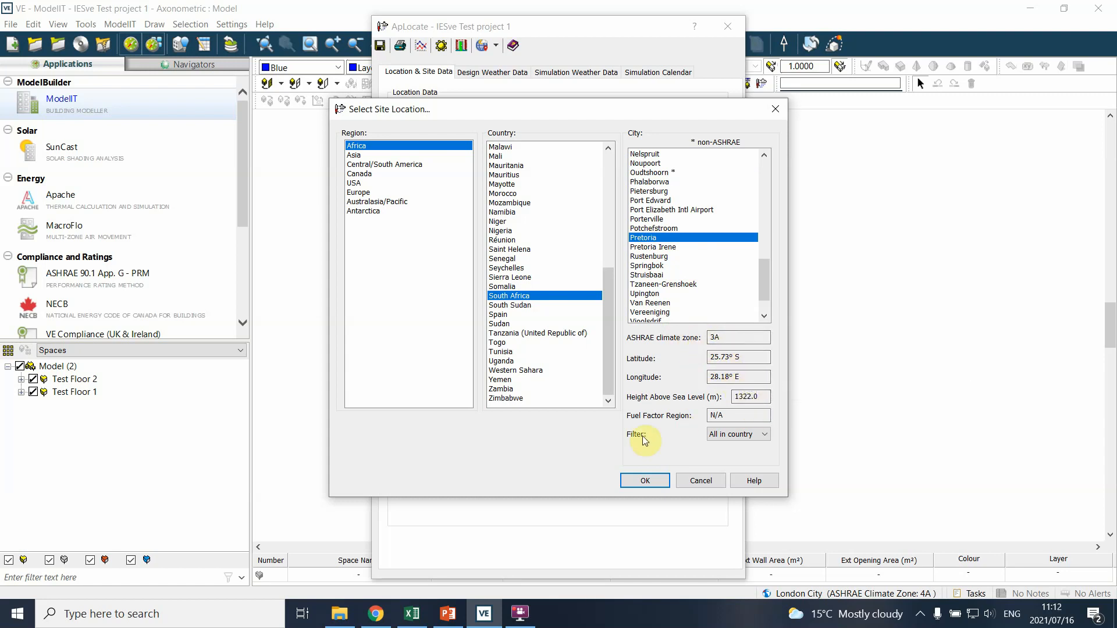
pyautogui.click(640, 481)
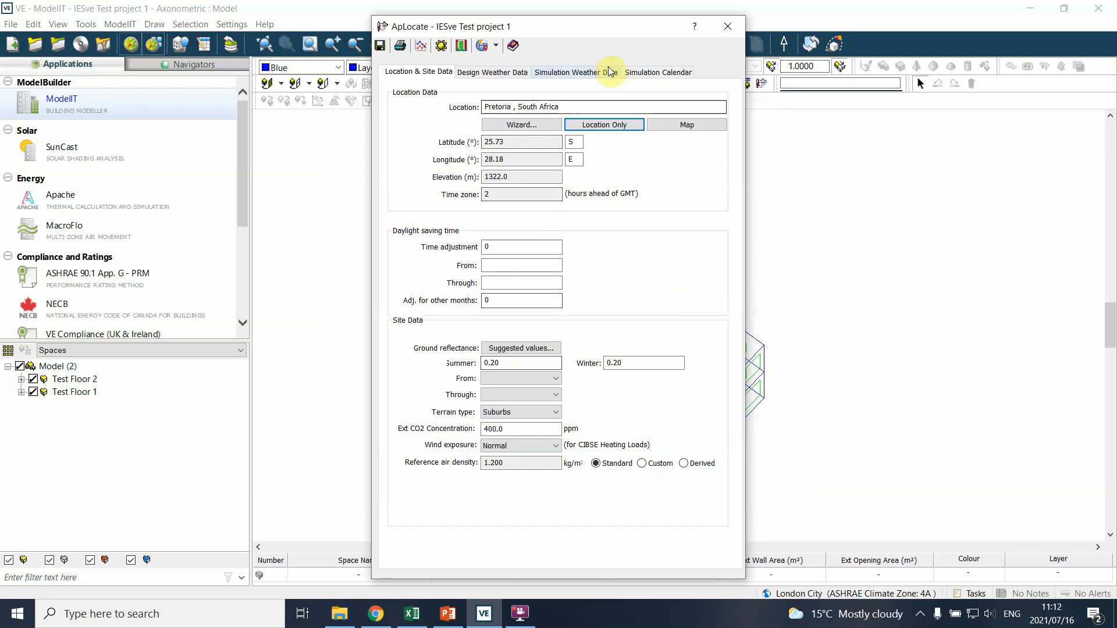
# - Assign the nearest simulation weather file, PretoriaDOE2.epw, checking it in the climate data file list, and save the location settings
pyautogui.click(580, 72)
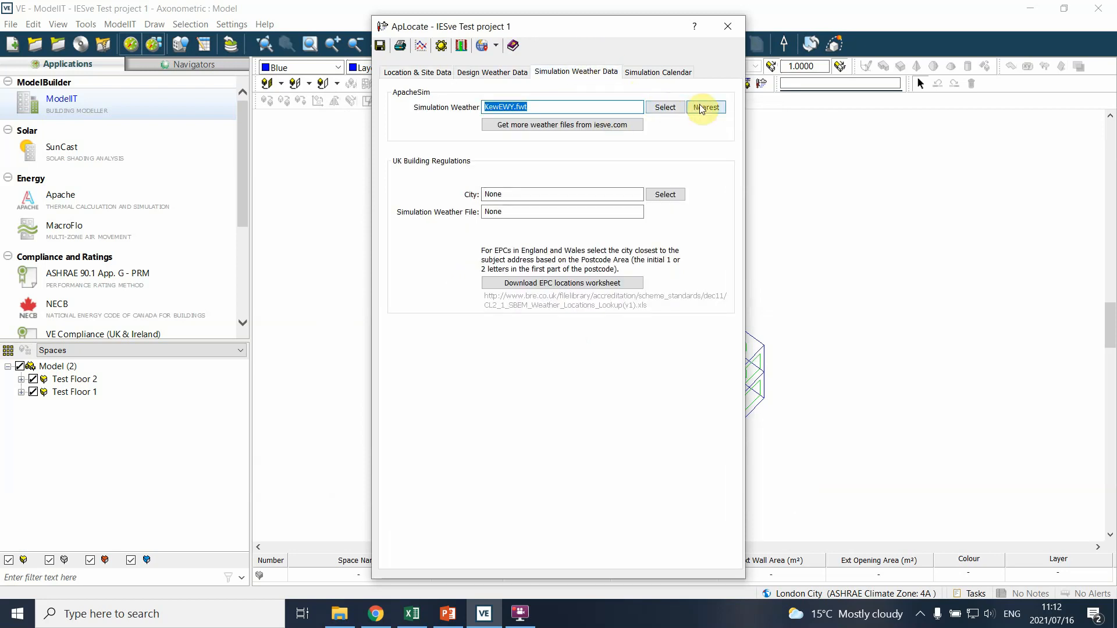
pyautogui.click(661, 108)
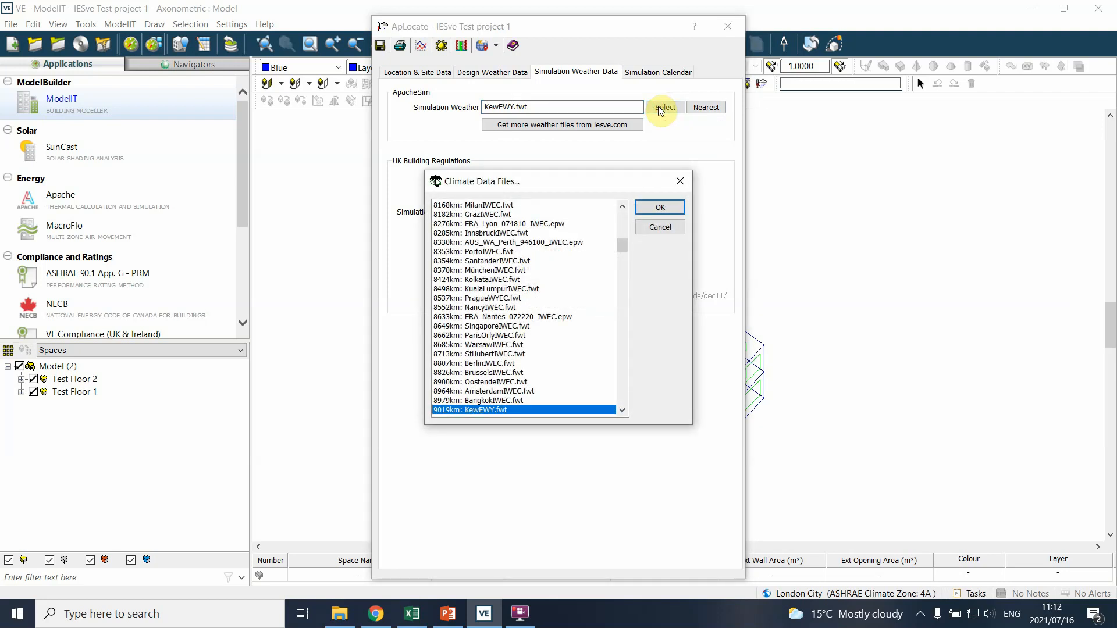
pyautogui.click(660, 226)
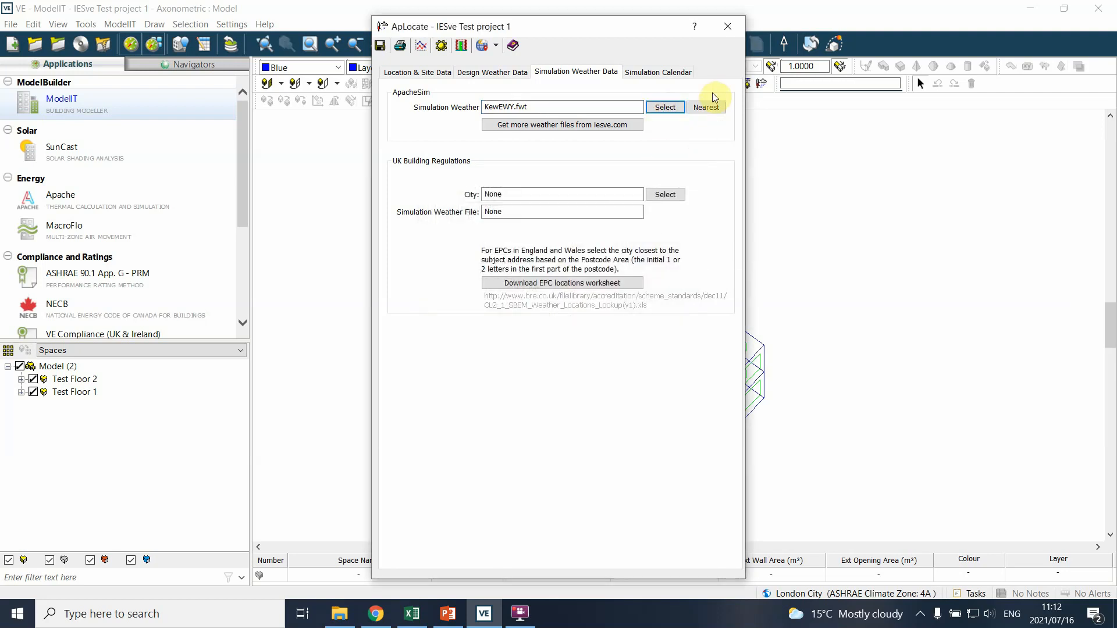
pyautogui.click(698, 110)
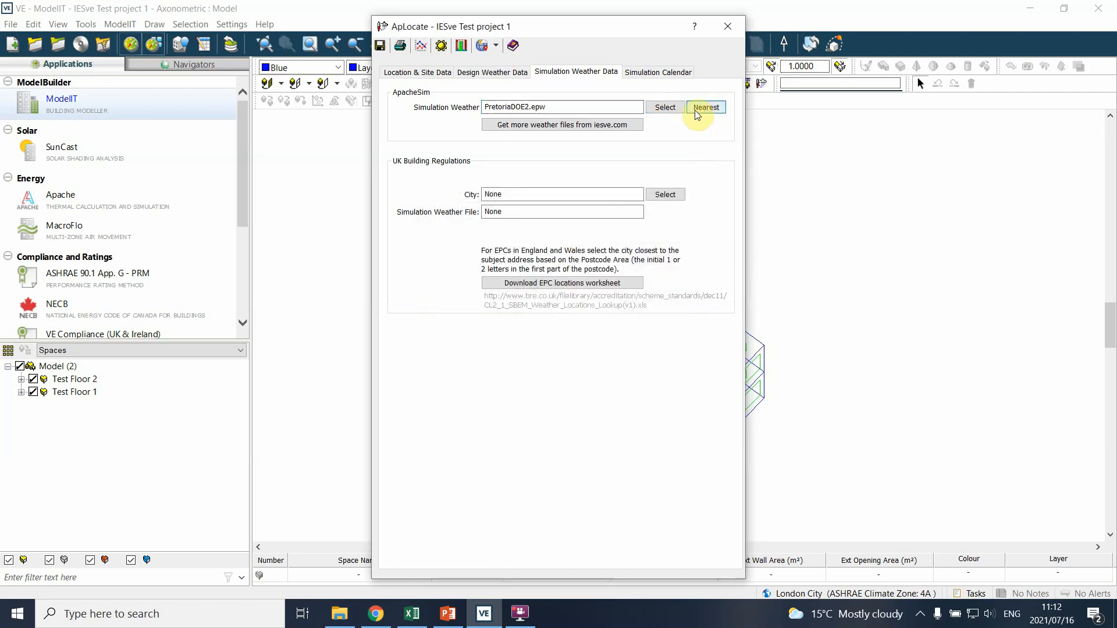
pyautogui.click(665, 109)
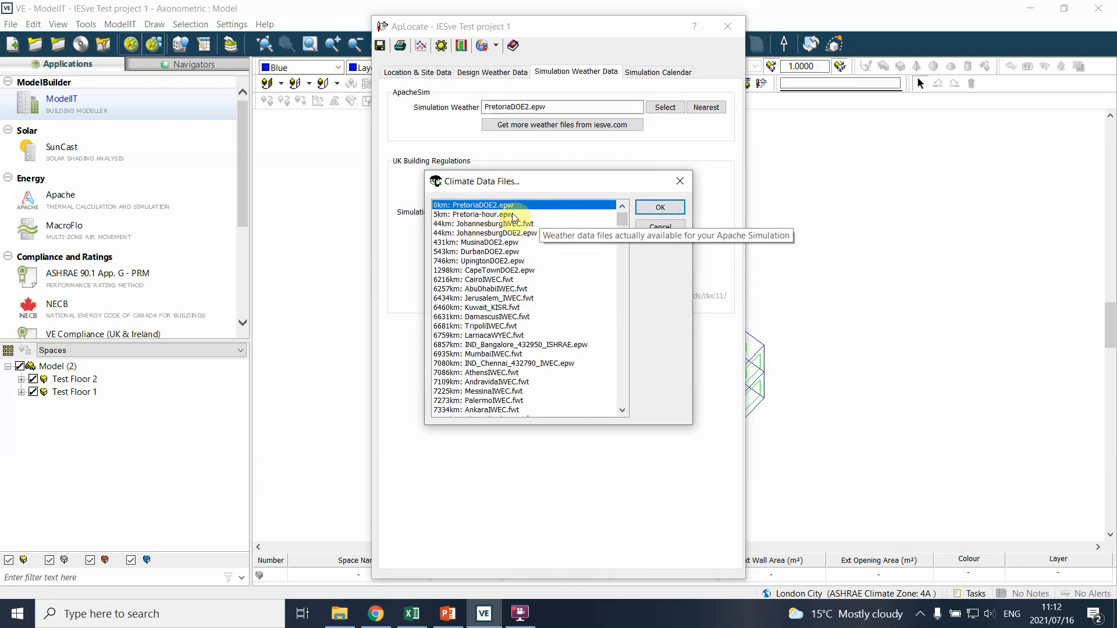
pyautogui.click(658, 210)
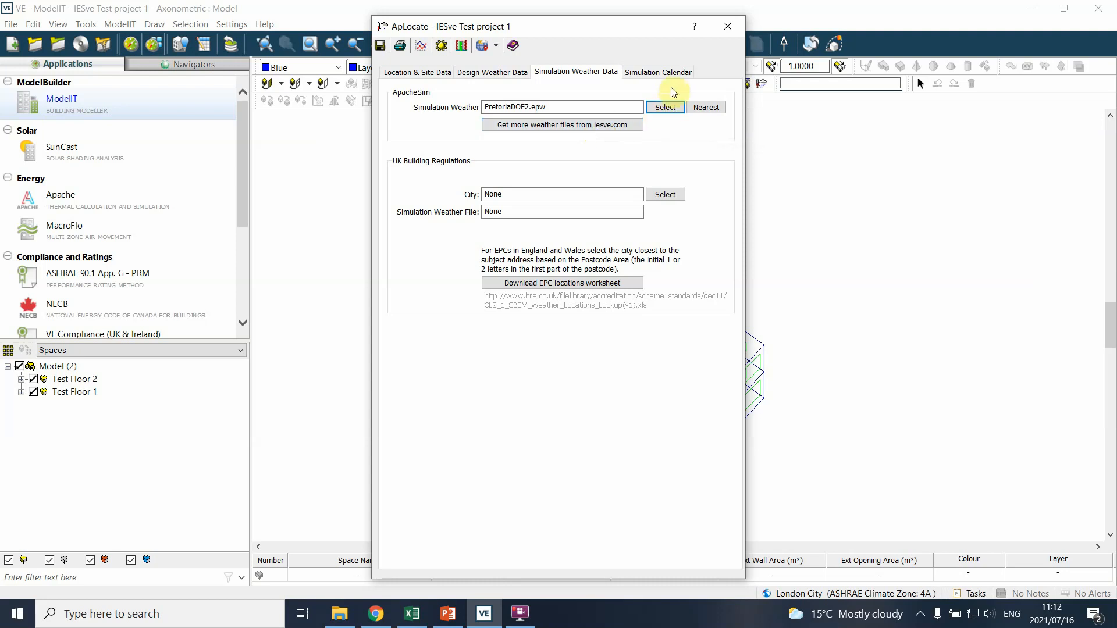
pyautogui.click(380, 46)
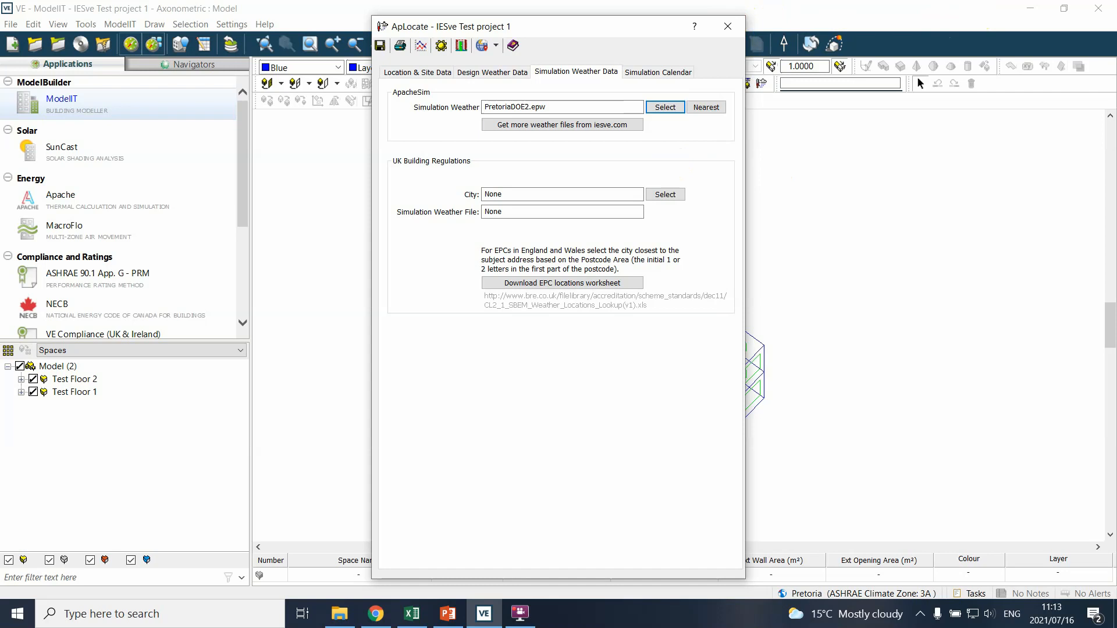
# - Switch to File Explorer and open the weather file folder C:\Program Files (x86)\IES\Shared Content\Weather
pyautogui.hotkey('alt', 'Tab')
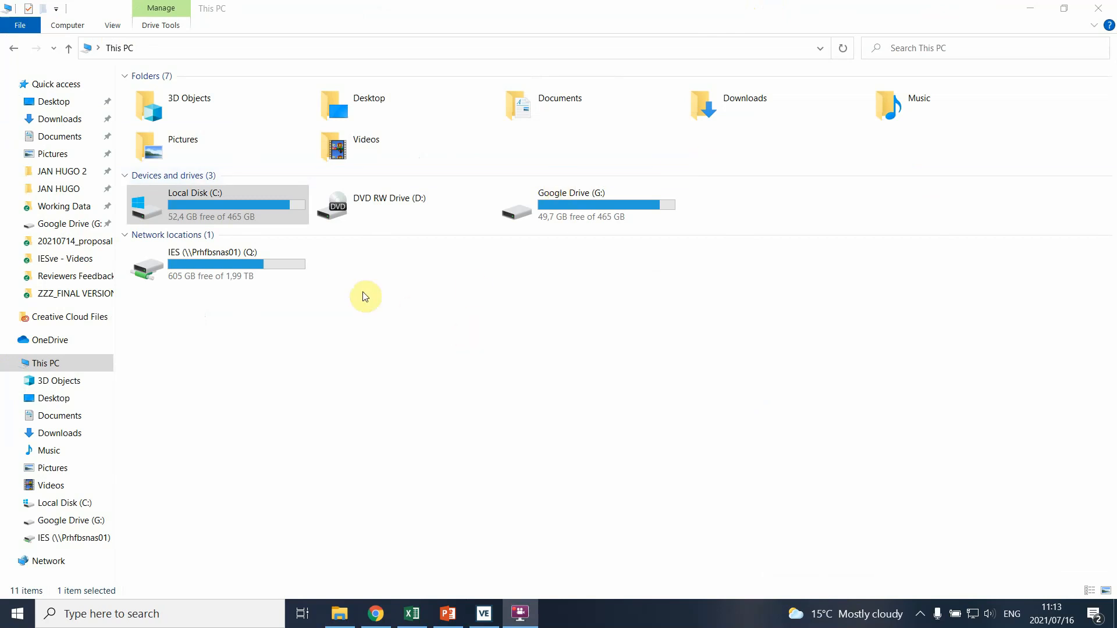
pyautogui.doubleClick(225, 200)
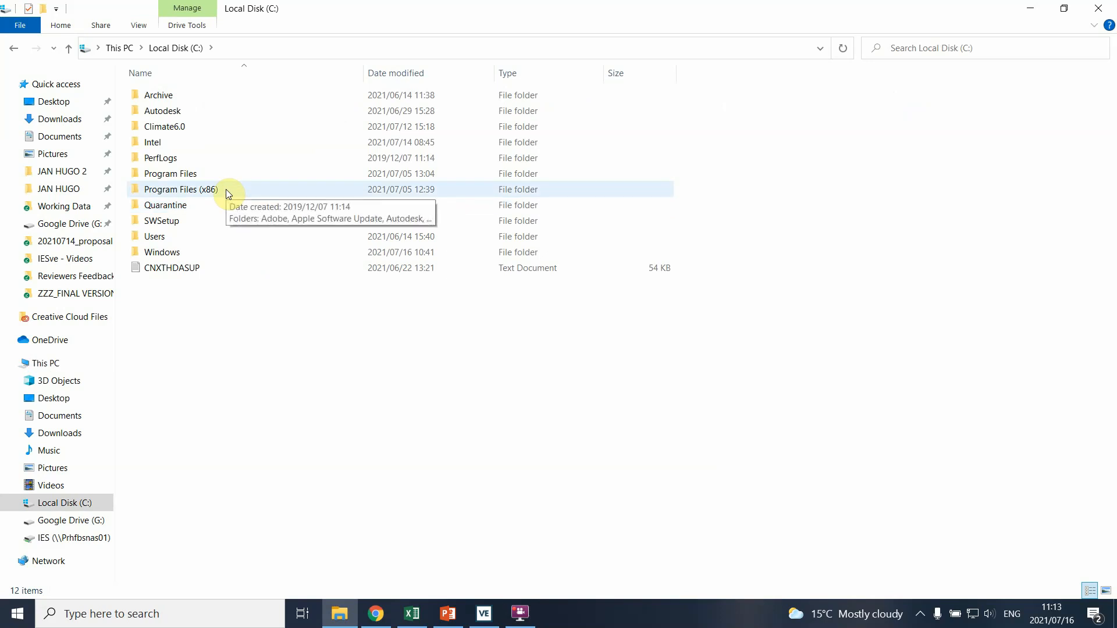
pyautogui.doubleClick(226, 190)
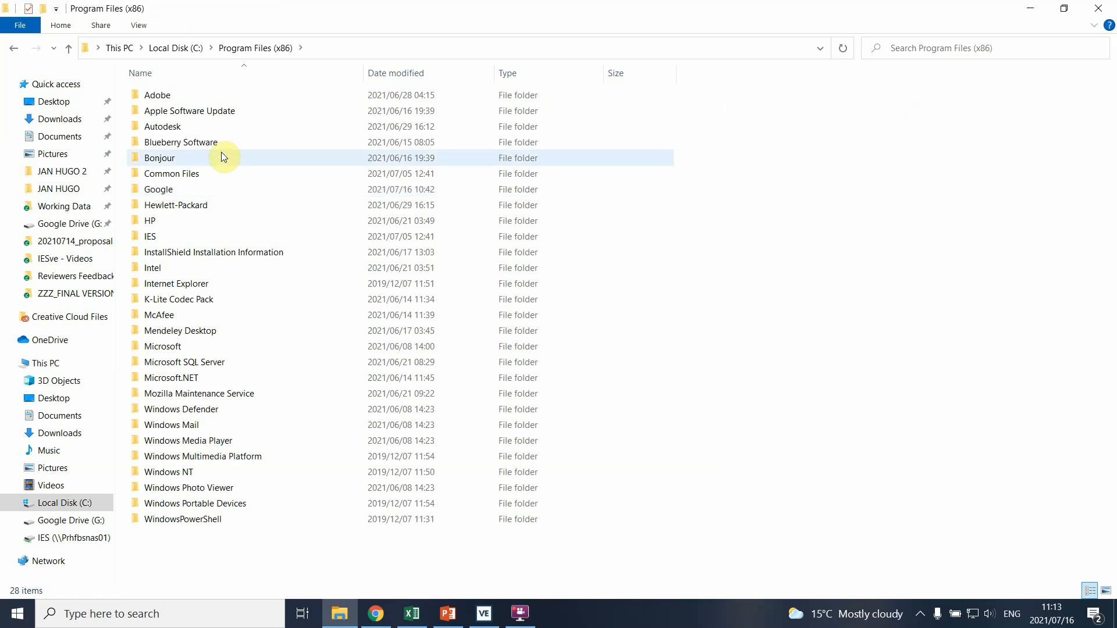
pyautogui.doubleClick(171, 243)
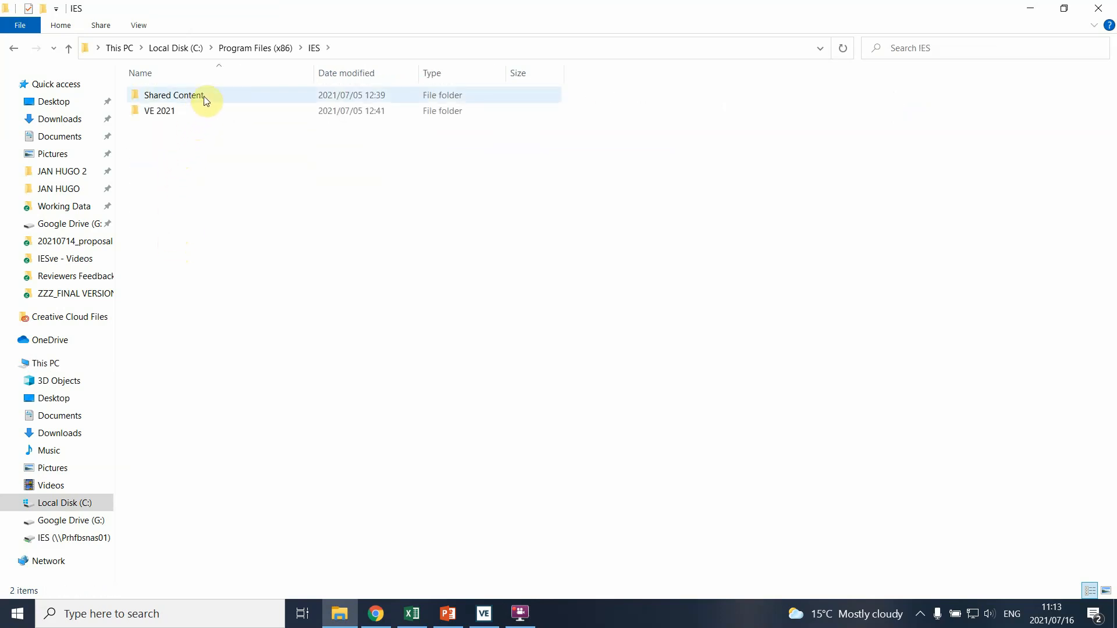
pyautogui.doubleClick(204, 98)
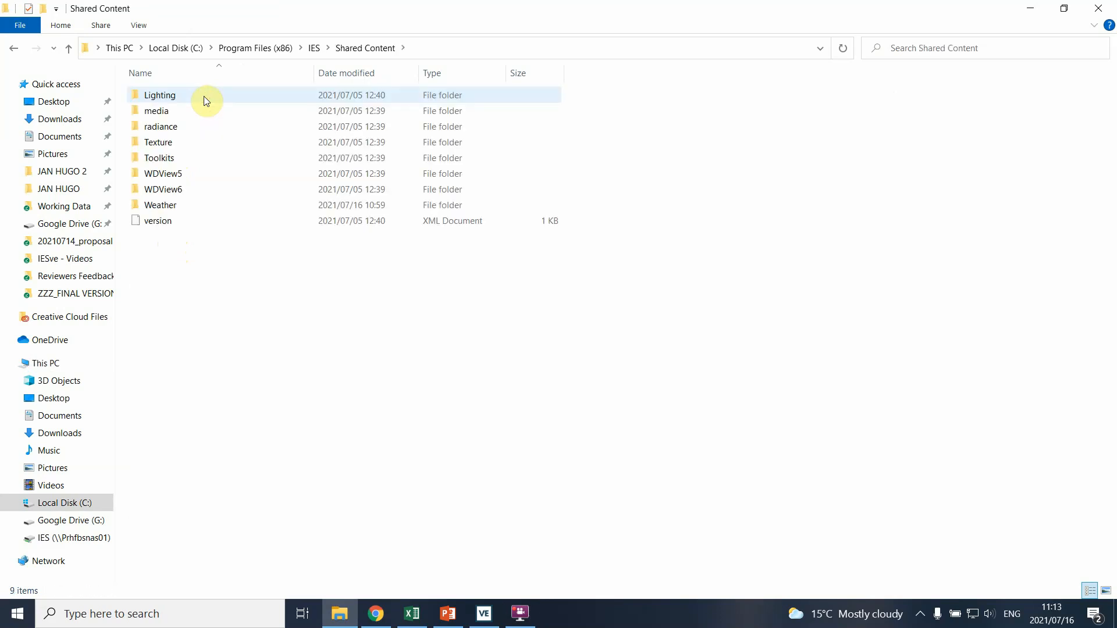
pyautogui.doubleClick(158, 205)
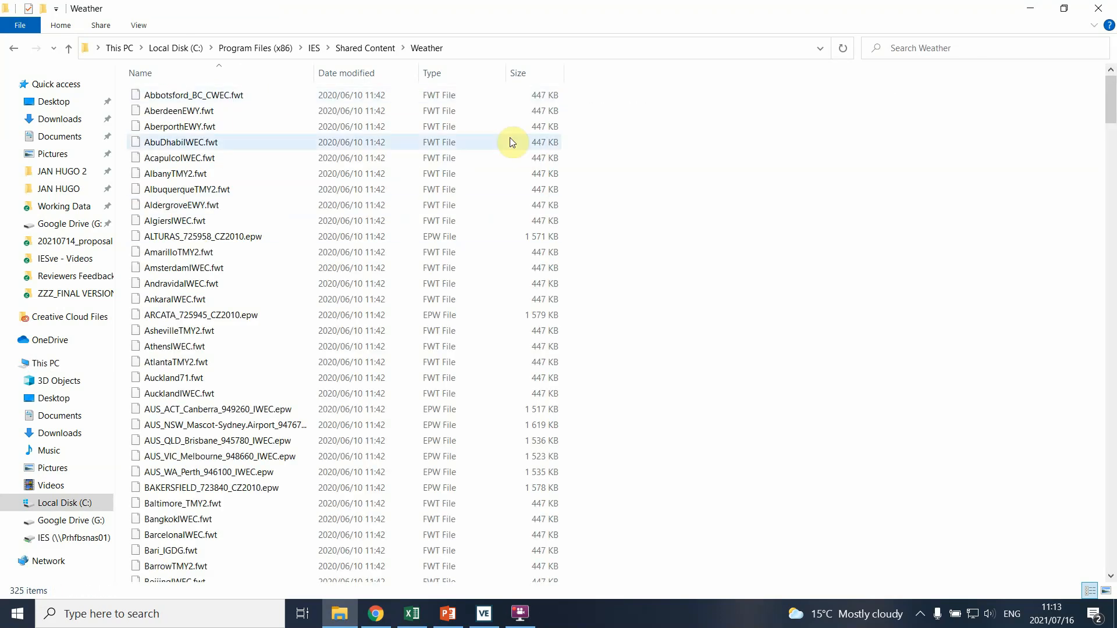
# - Try to copy Pretoria-hour.epw from the personal documents folder into the IES Weather folder, cancel the replacement, and close File Explorer
pyautogui.click(63, 190)
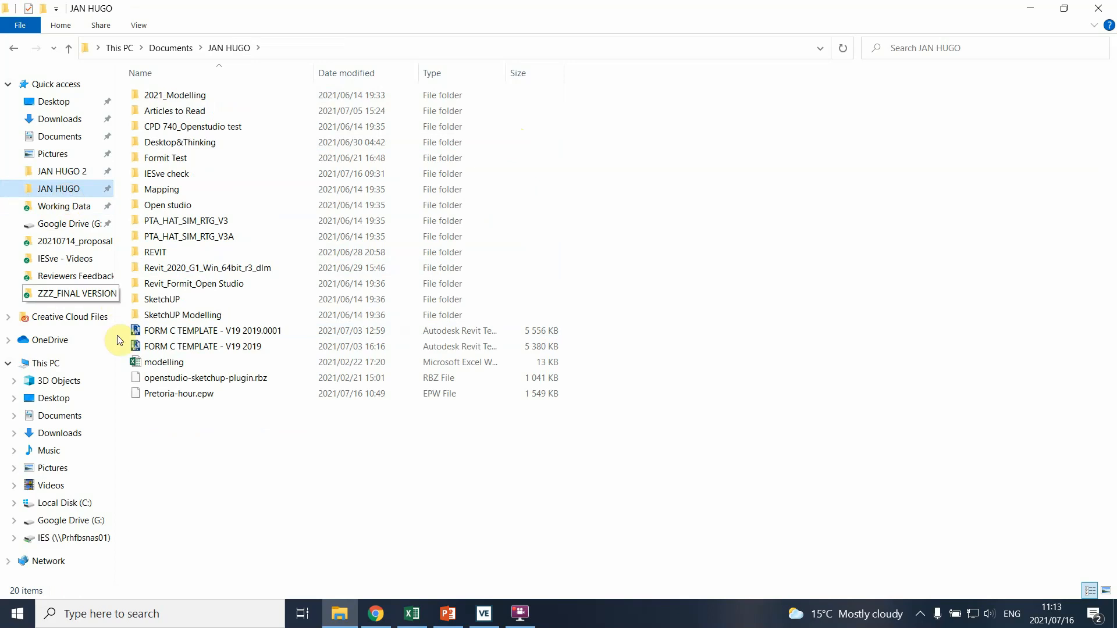
pyautogui.click(165, 393)
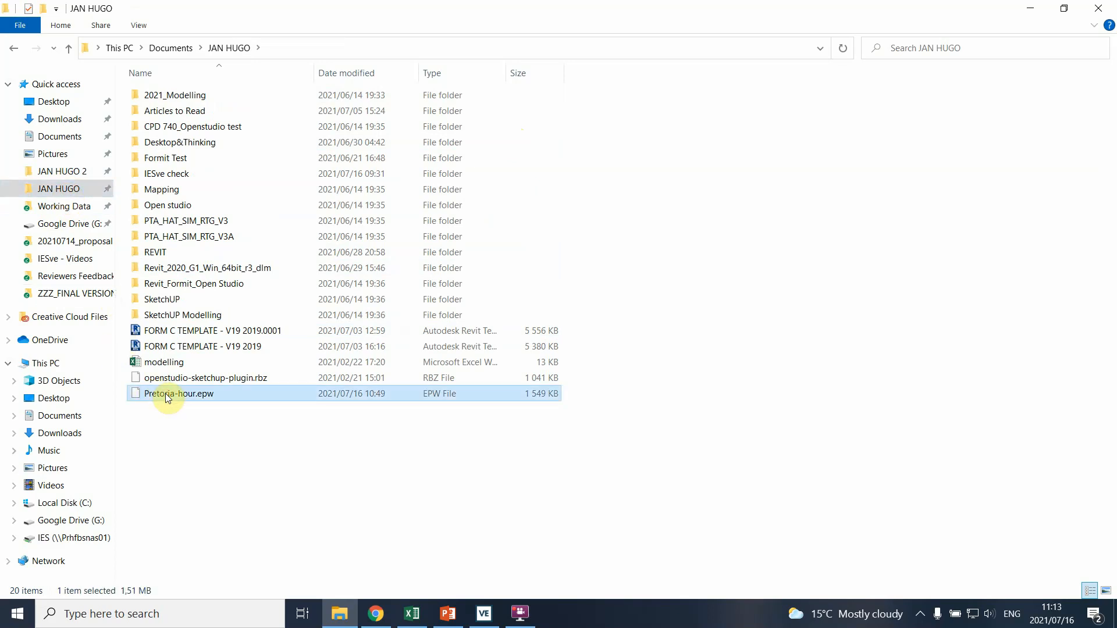
pyautogui.click(13, 48)
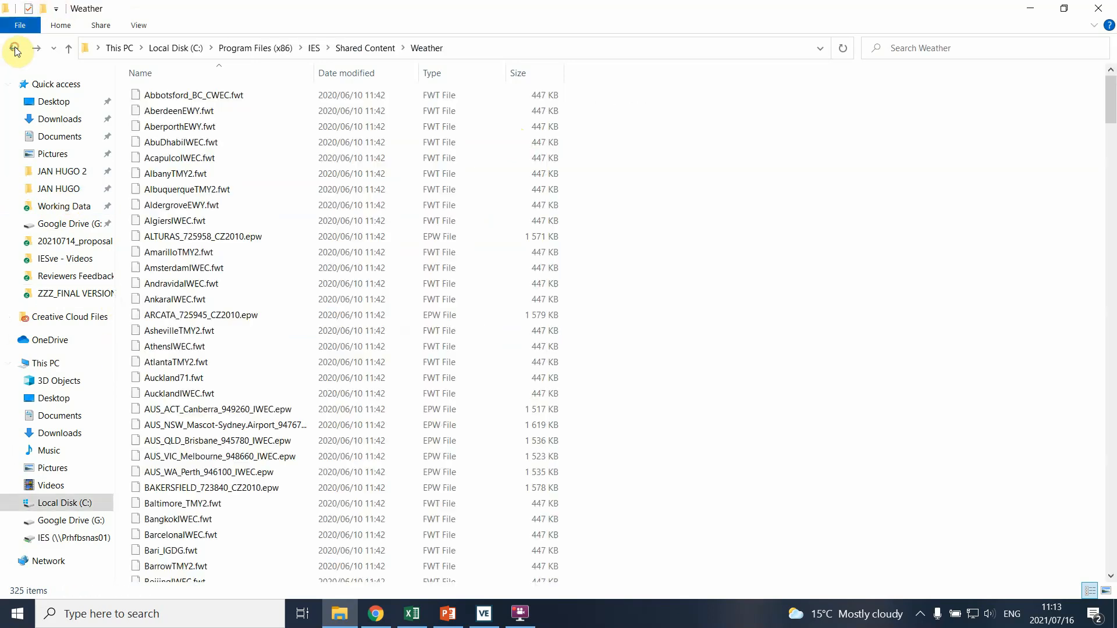
pyautogui.rightClick(689, 191)
pyautogui.click(762, 296)
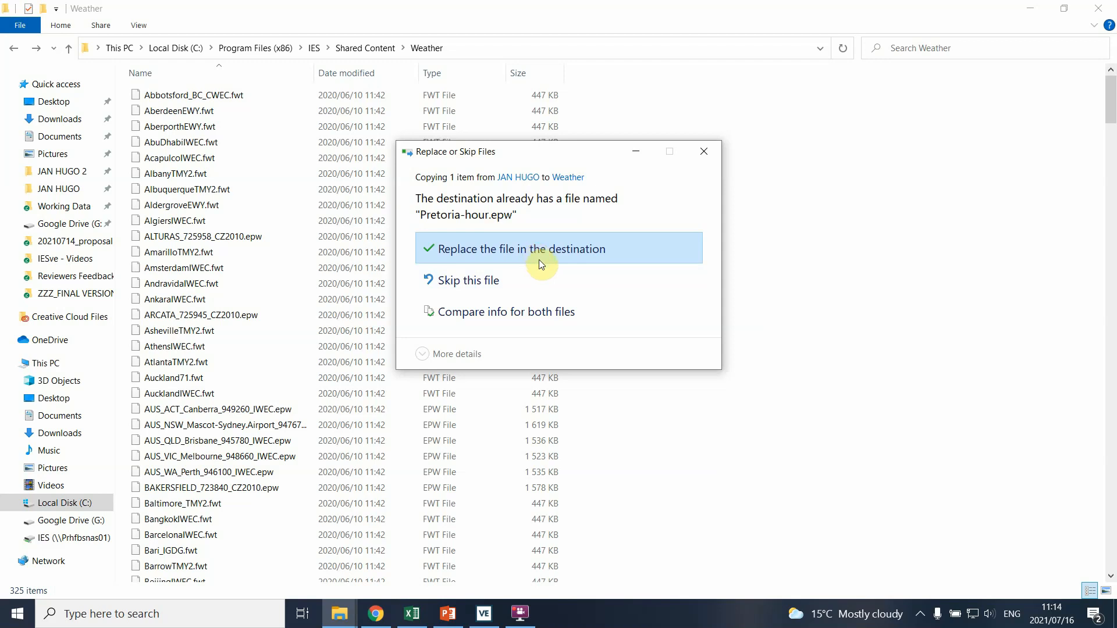
pyautogui.click(712, 152)
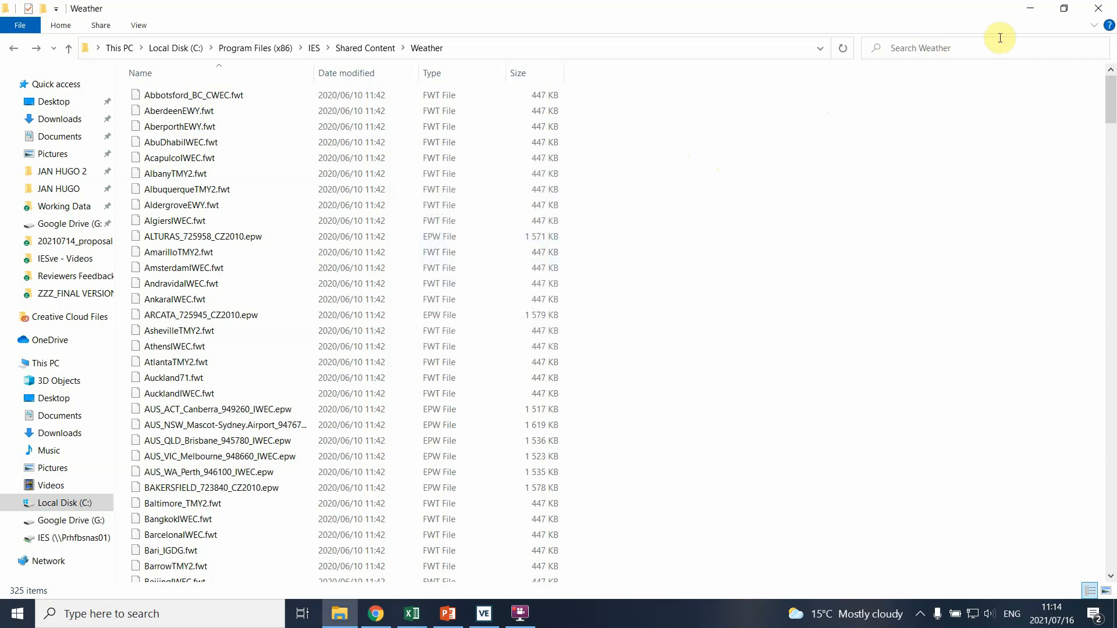
pyautogui.click(1094, 7)
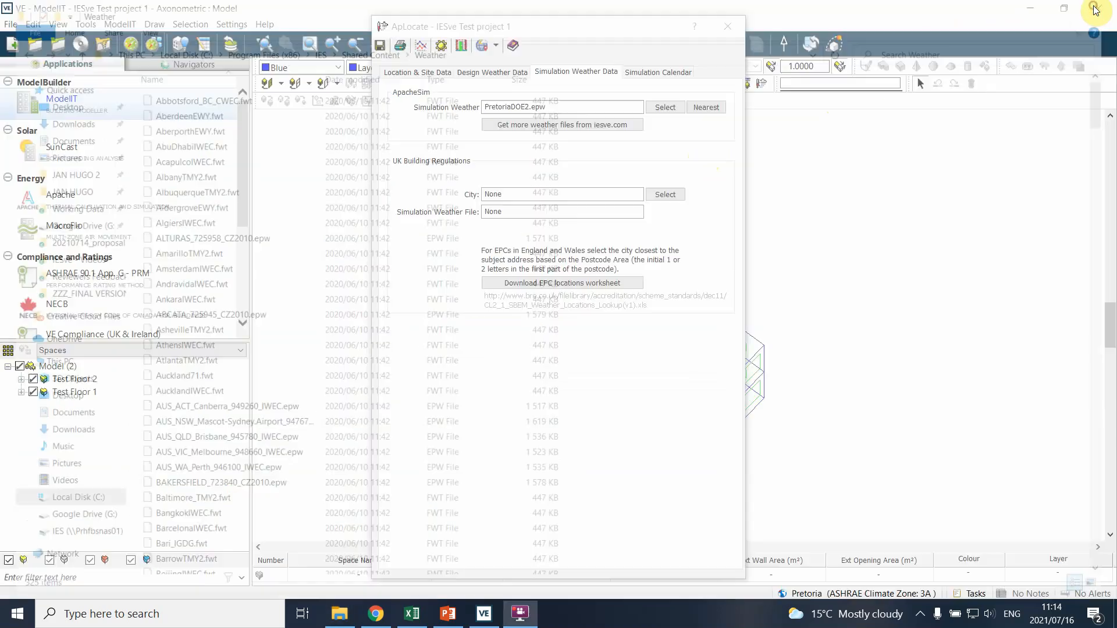
# - Close the location settings, then select the Test Floor 1 space in the model and clear the selection
pyautogui.click(727, 26)
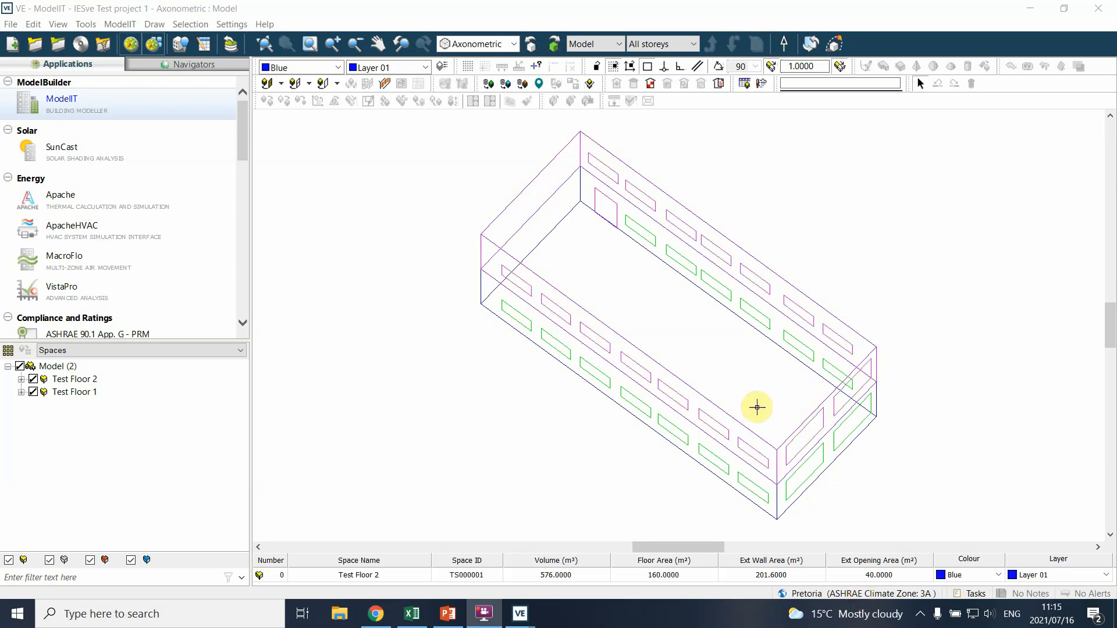
pyautogui.click(596, 295)
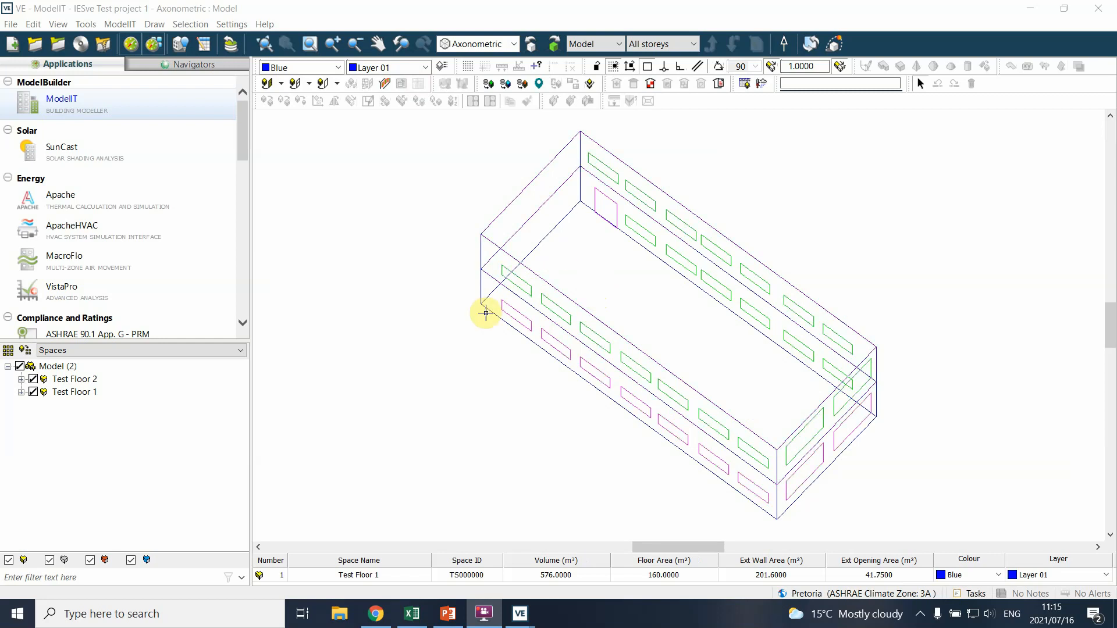
pyautogui.click(809, 485)
# - In the APlocate location settings, set the simulation weather file to Pretoria-hour.epw, save the settings and close them
pyautogui.click(92, 24)
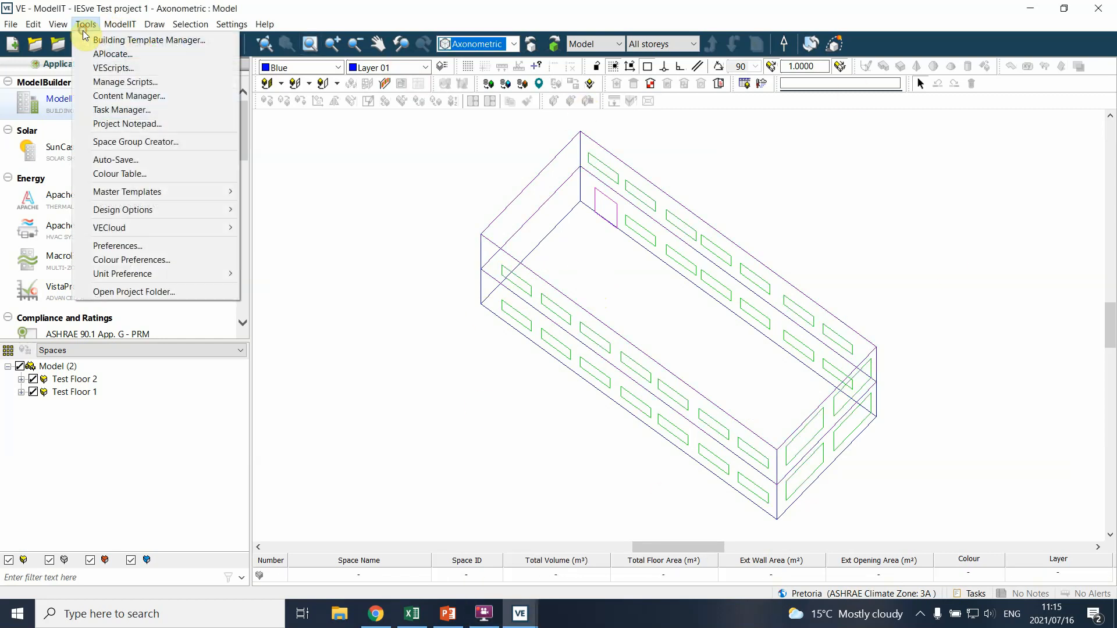
pyautogui.click(89, 55)
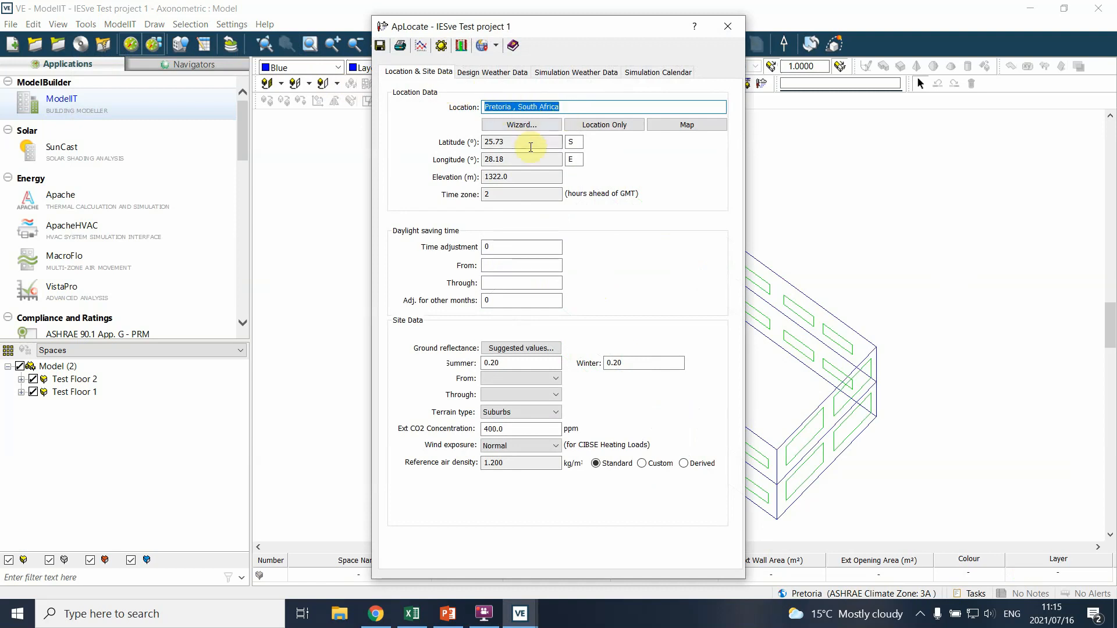
pyautogui.click(563, 72)
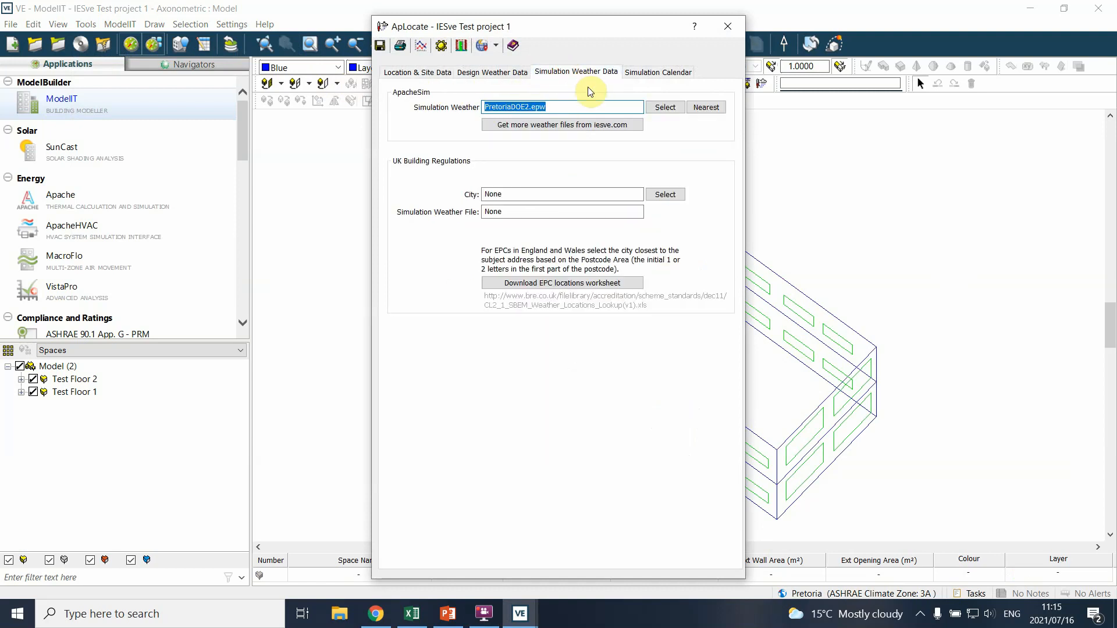
pyautogui.click(666, 108)
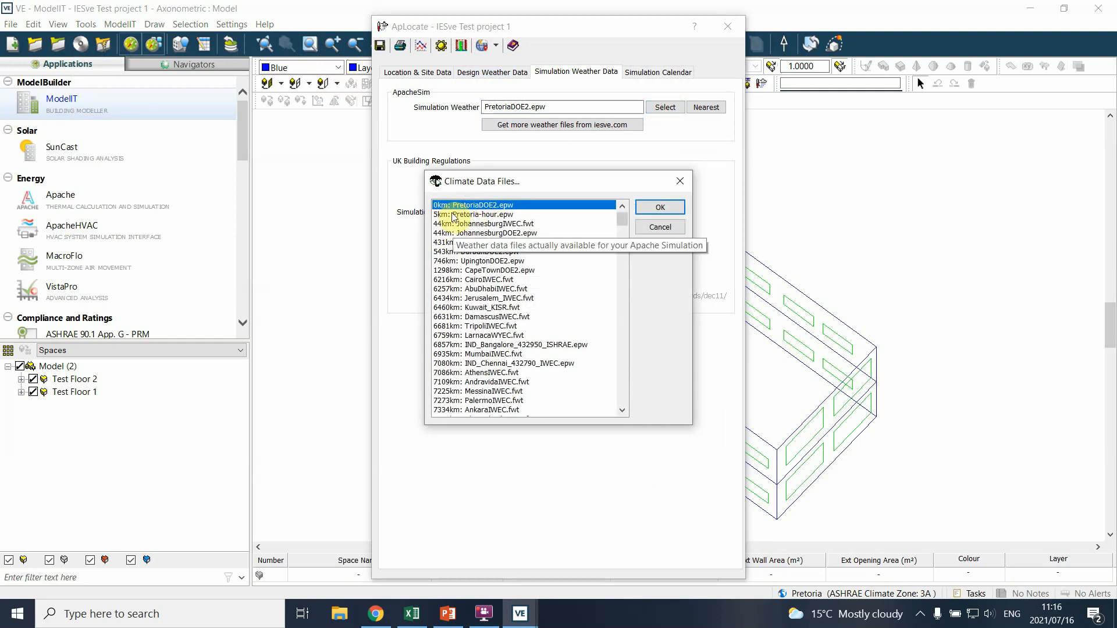
pyautogui.click(453, 215)
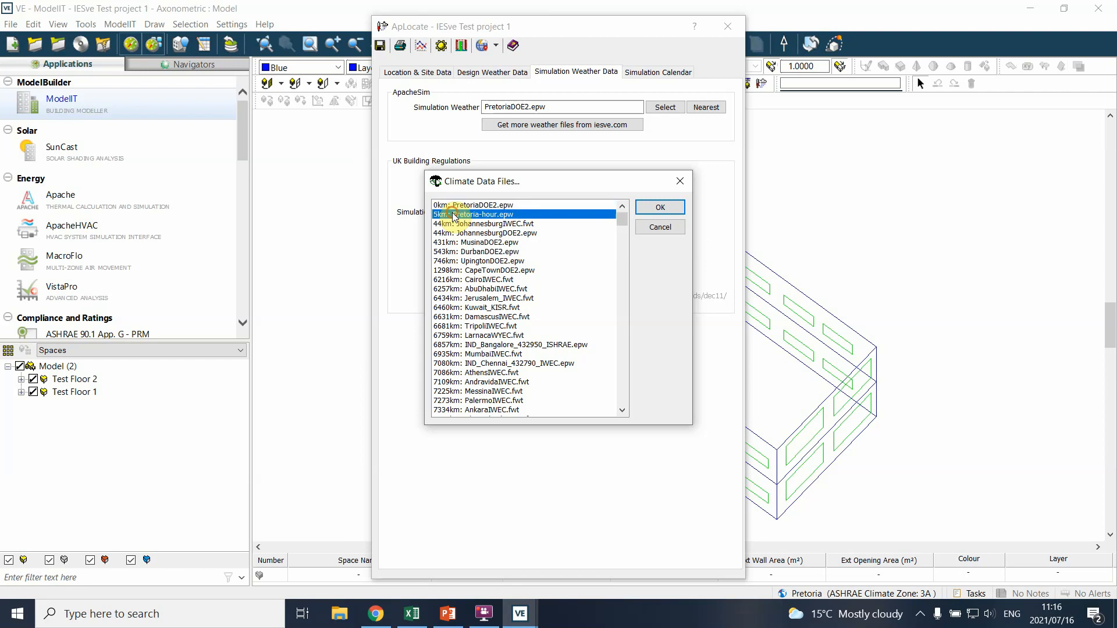
pyautogui.click(662, 208)
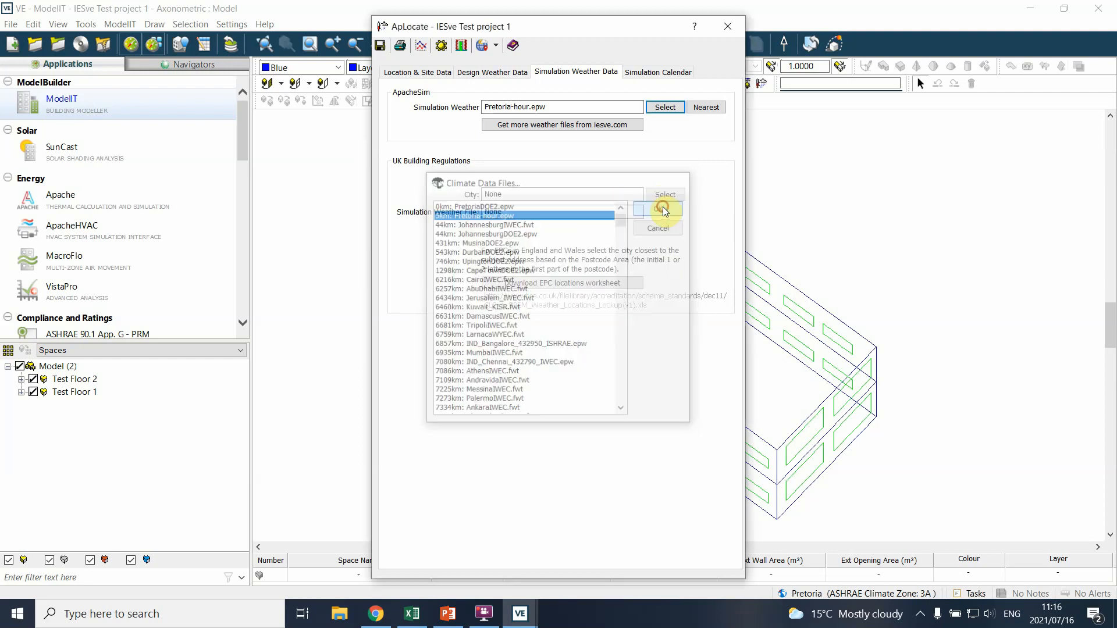
pyautogui.click(379, 46)
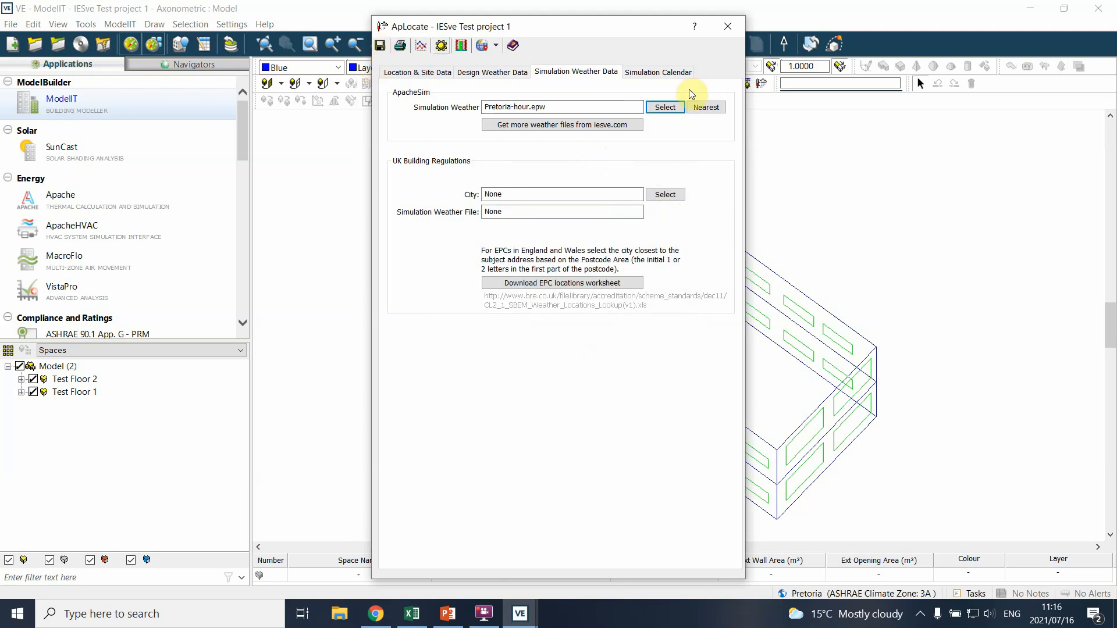
pyautogui.click(727, 27)
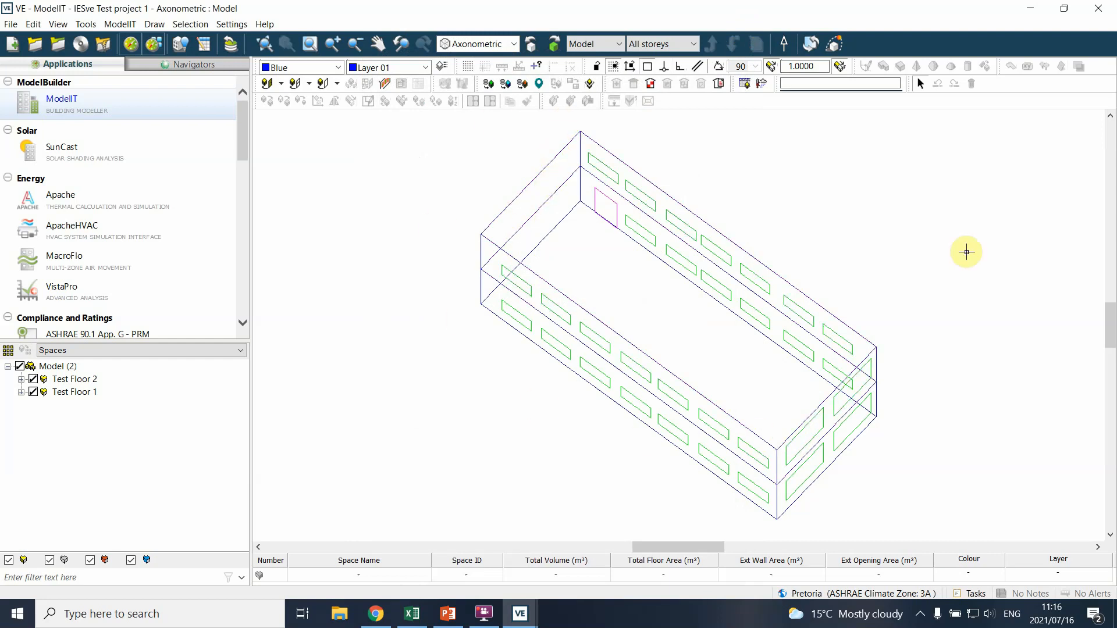
pyautogui.scroll(-1, 616, 260)
pyautogui.moveTo(609, 260); pyautogui.dragTo(534, 268, button='middle')
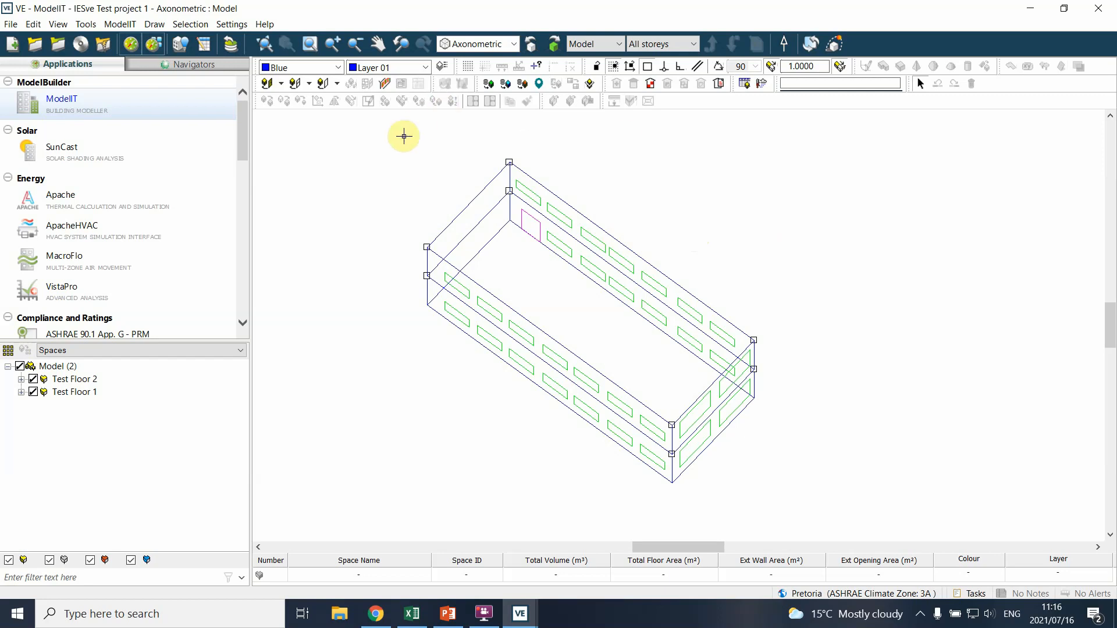